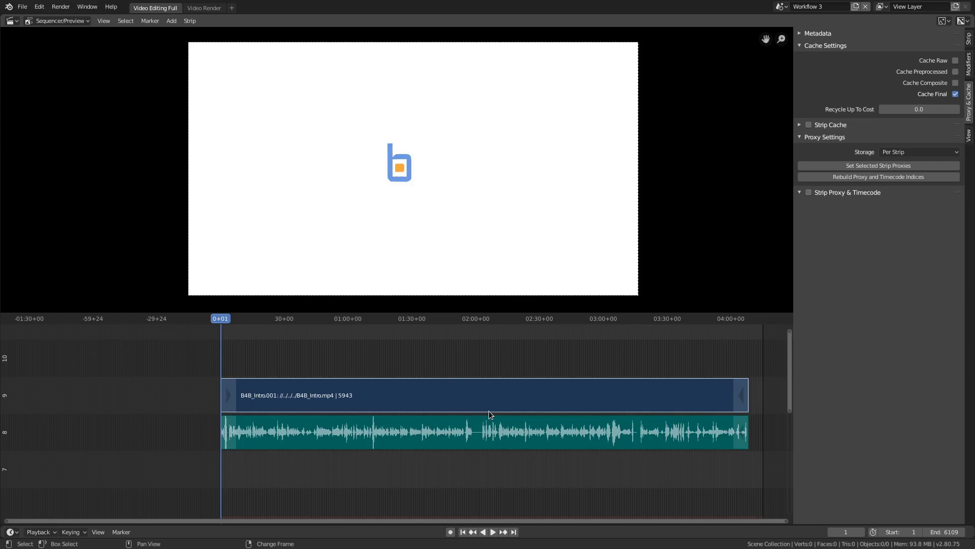
# Cut the video and audio strips at 14+16 (frame 352).
pyautogui.moveTo(258, 403); pyautogui.dragTo(445, 425, button='middle')
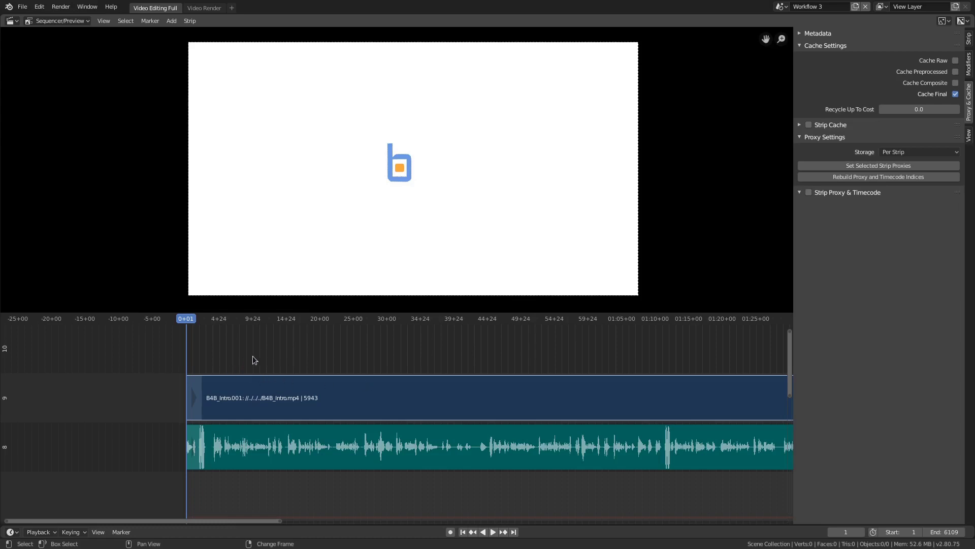
pyautogui.moveTo(277, 358); pyautogui.dragTo(287, 366, button='right')
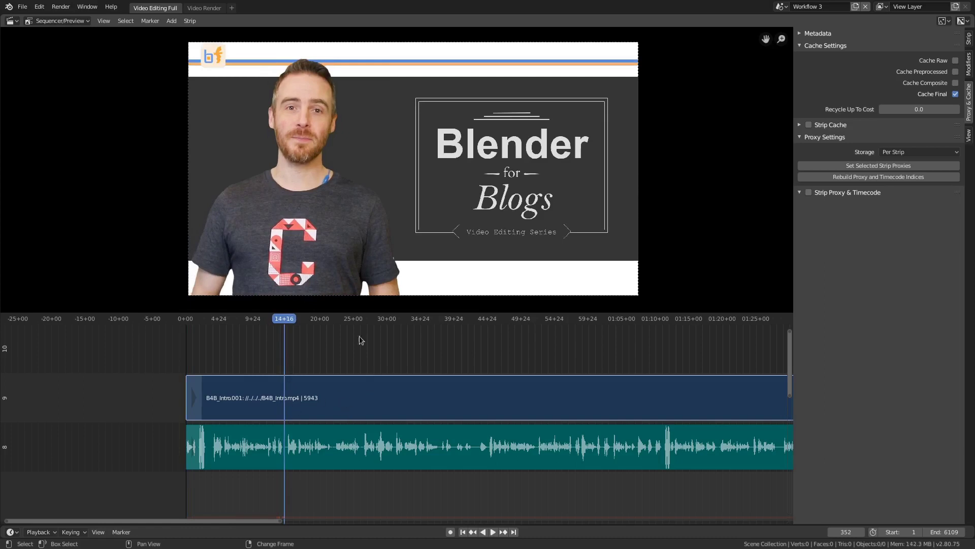
pyautogui.press('k')
# Cut the video and audio strips at 30+18 and delete the section between the two cuts.
pyautogui.rightClick(392, 357)
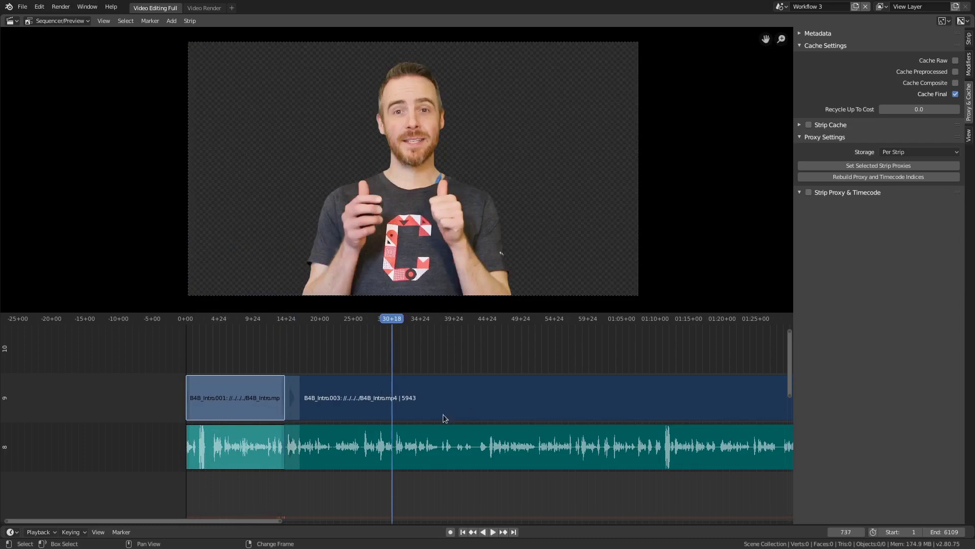
pyautogui.press('k')
pyautogui.press('x')
pyautogui.click(328, 427)
# Select the start handles of both the video and audio strips that follow the gap.
pyautogui.moveTo(361, 428); pyautogui.dragTo(261, 422, button='middle')
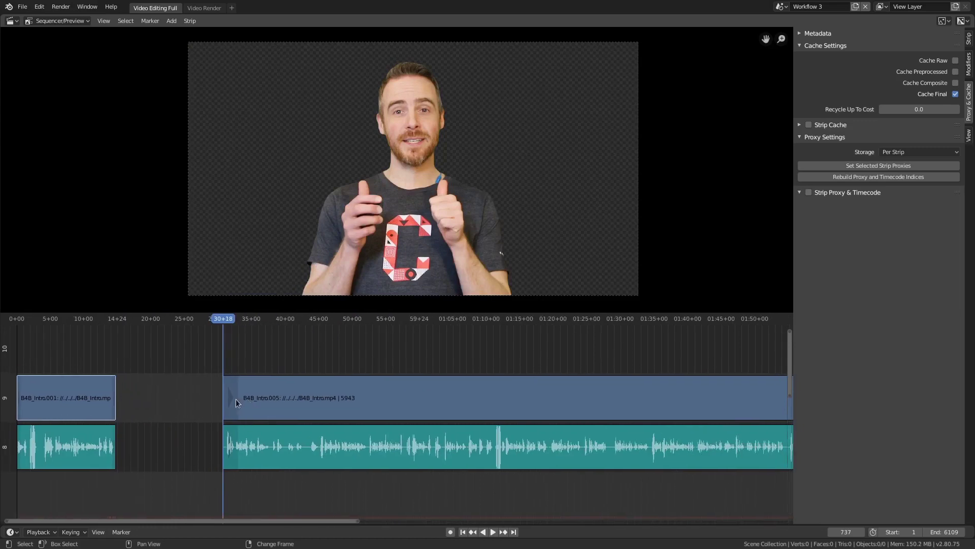
pyautogui.click(235, 399)
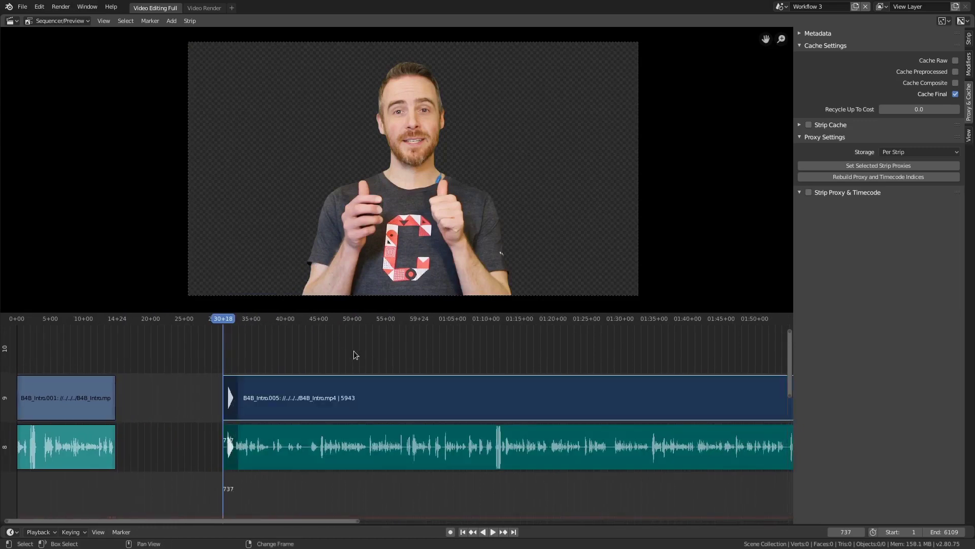
pyautogui.click(233, 400)
pyautogui.keyDown('shift'); pyautogui.click(231, 442); pyautogui.keyUp('shift')
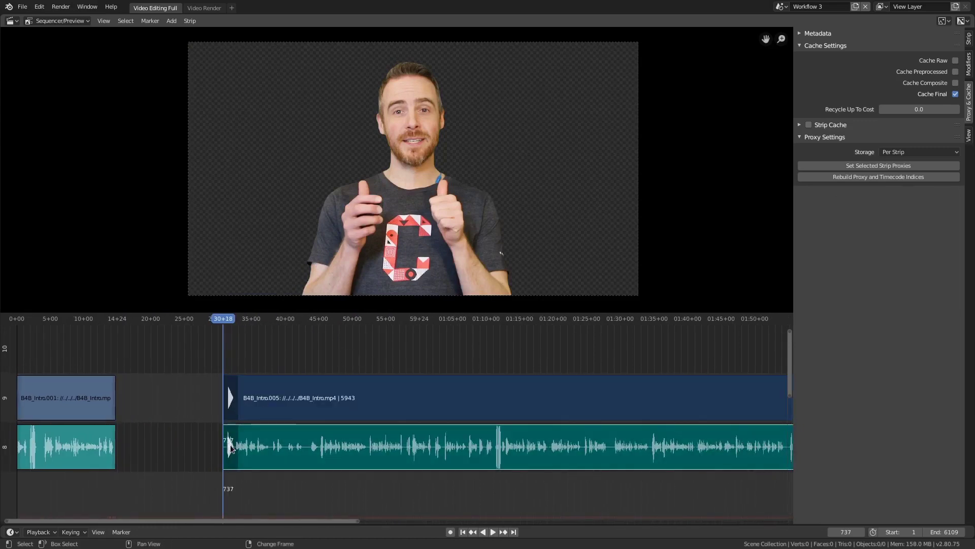
pyautogui.click(233, 405)
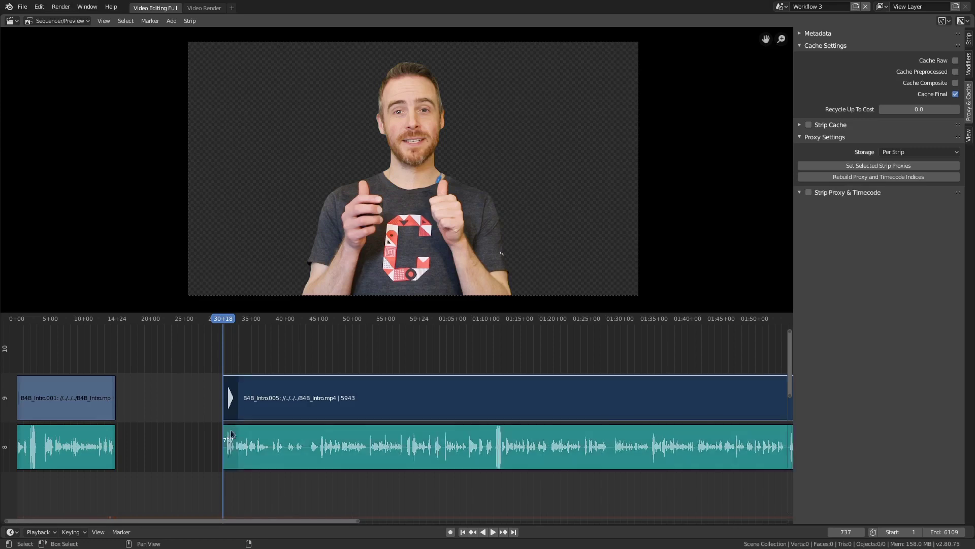
pyautogui.click(235, 393)
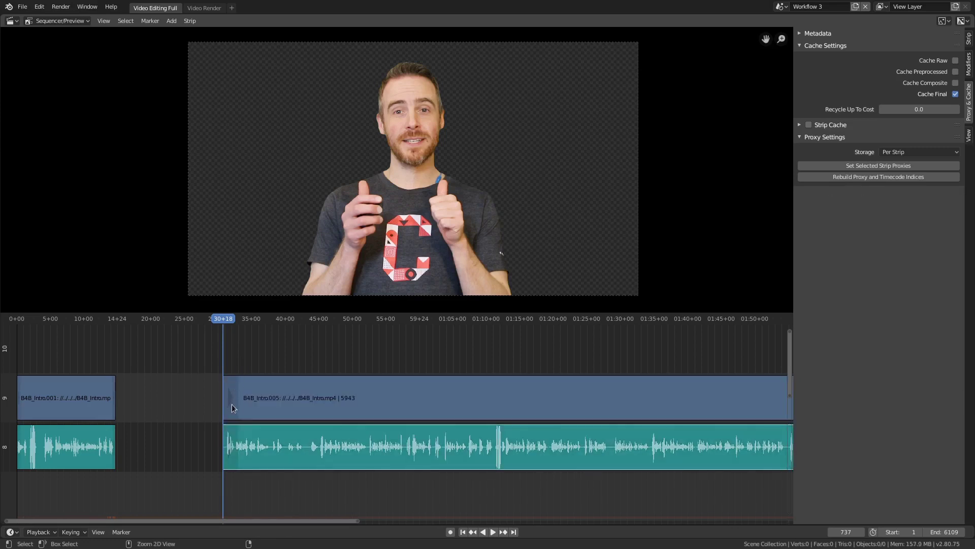
pyautogui.click(231, 396)
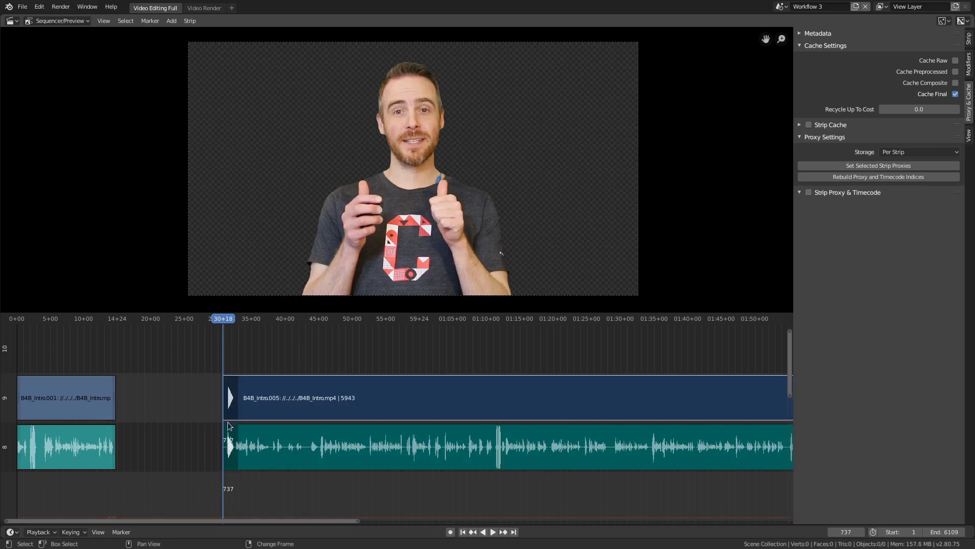
# Try trimming only the audio strip's start to frame 791, and undo the trim.
pyautogui.moveTo(230, 445); pyautogui.dragTo(247, 446)
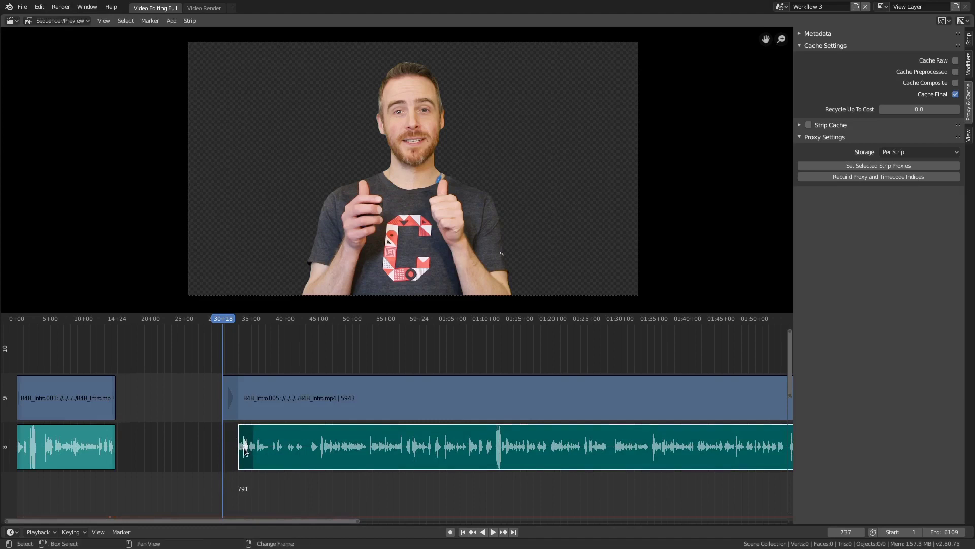
pyautogui.click(234, 396)
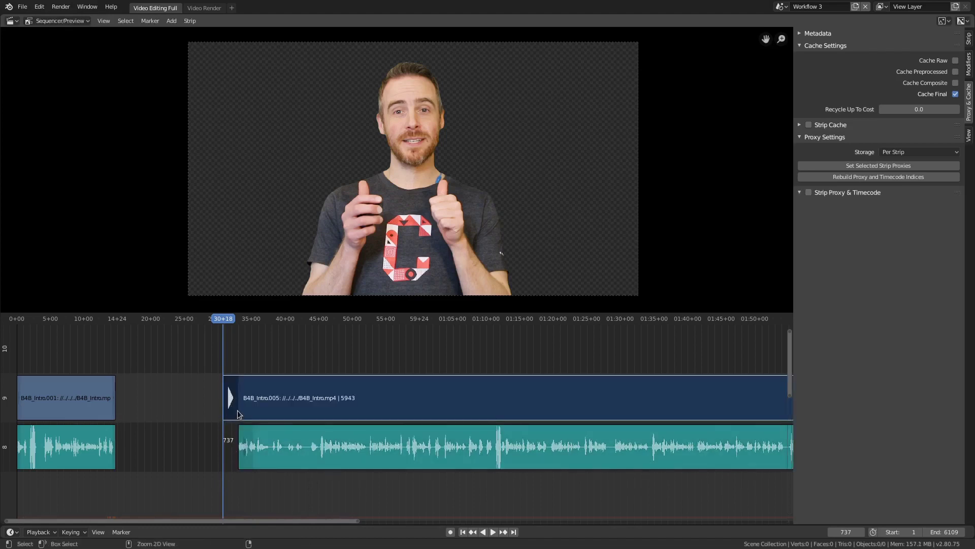
pyautogui.hotkey('ctrl', 'z')
pyautogui.hotkey('ctrl', 'z')
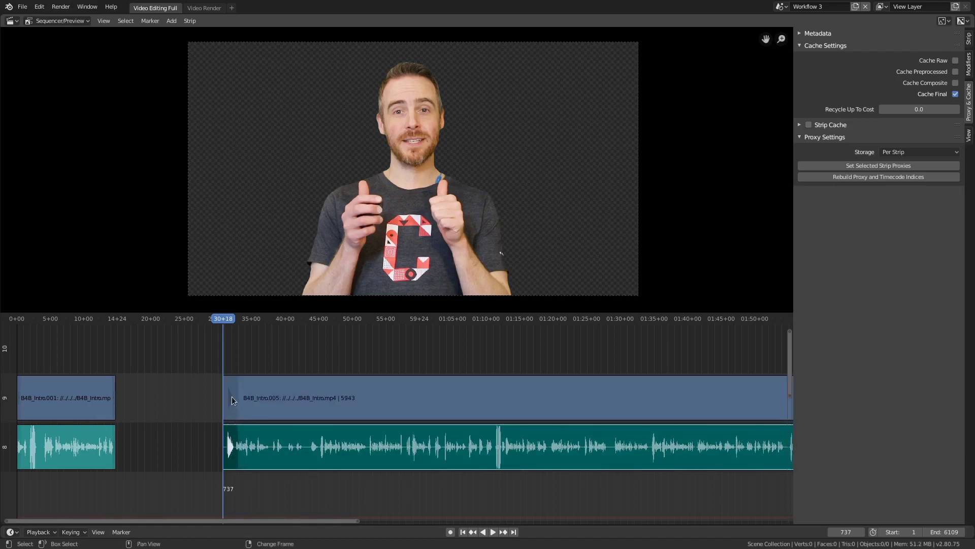
# Cut both strips at 52+00 and trim the start of the remaining video and audio to frame 1739.
pyautogui.click(231, 396)
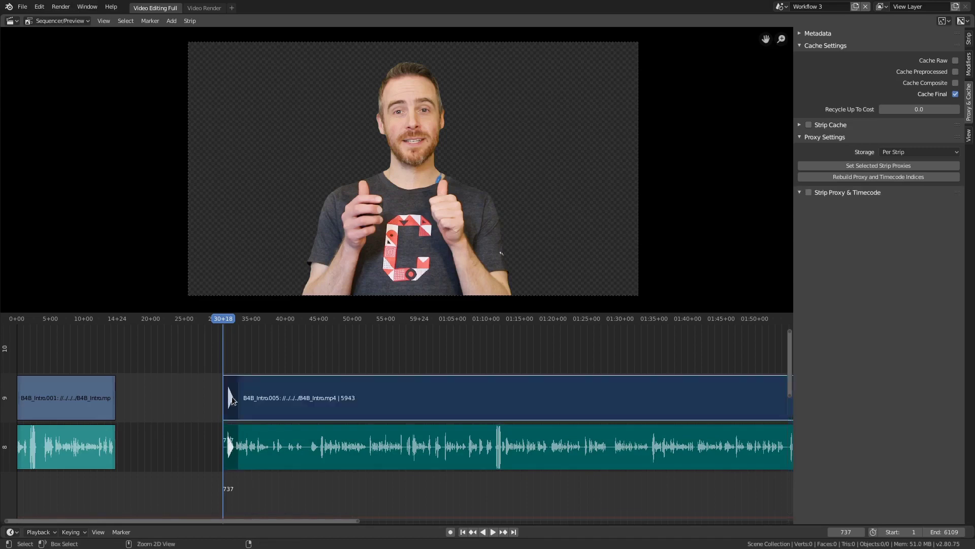
pyautogui.rightClick(363, 356)
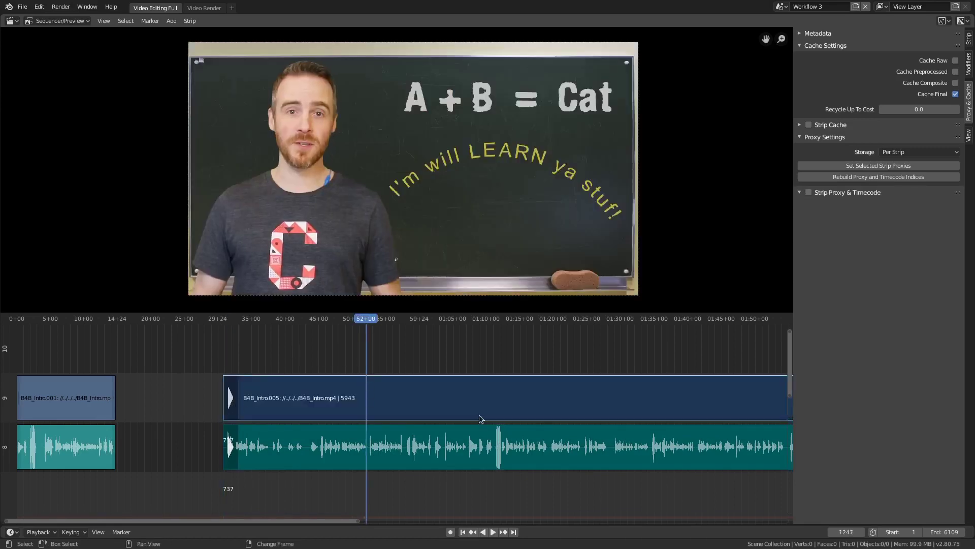
pyautogui.press('k')
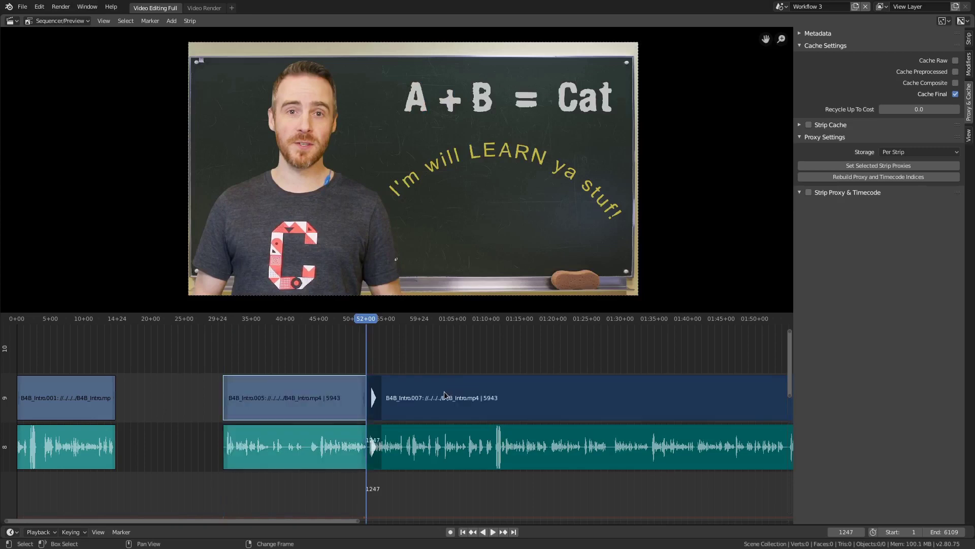
pyautogui.press('g')
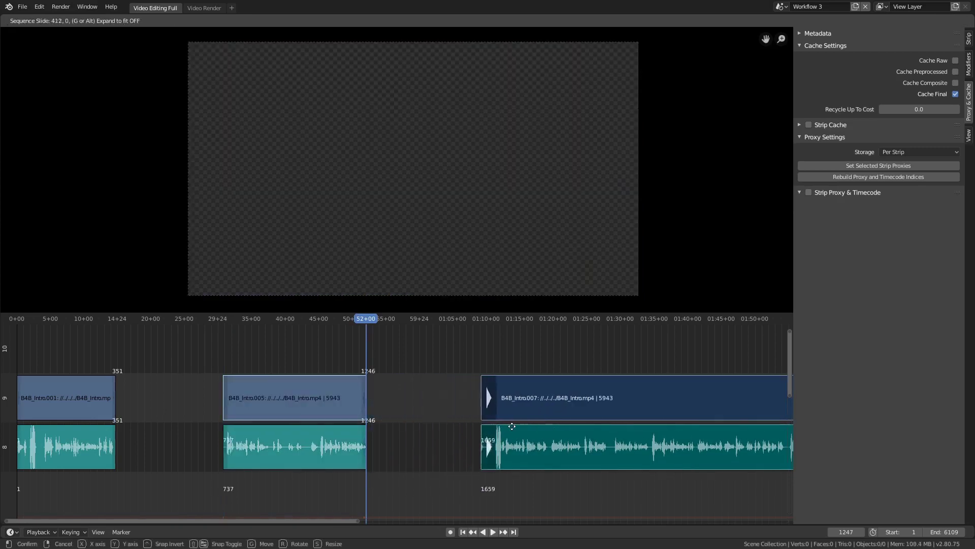
pyautogui.click(531, 425)
# Cut both strips at 01:35+03 and trim the start of the last video and audio section to frame 2842.
pyautogui.keyDown('ctrl'); pyautogui.hscroll(5, 447, 386); pyautogui.keyUp('ctrl')
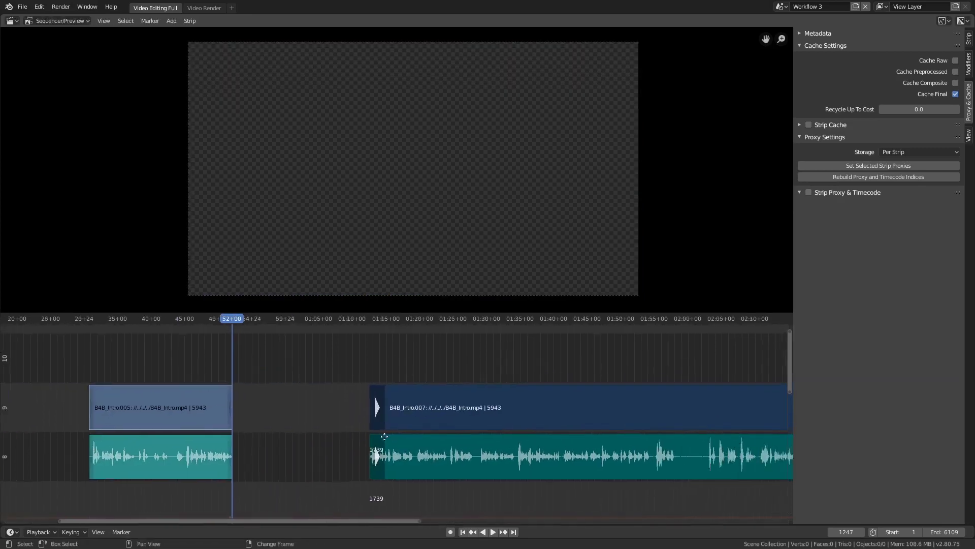
pyautogui.click(390, 343)
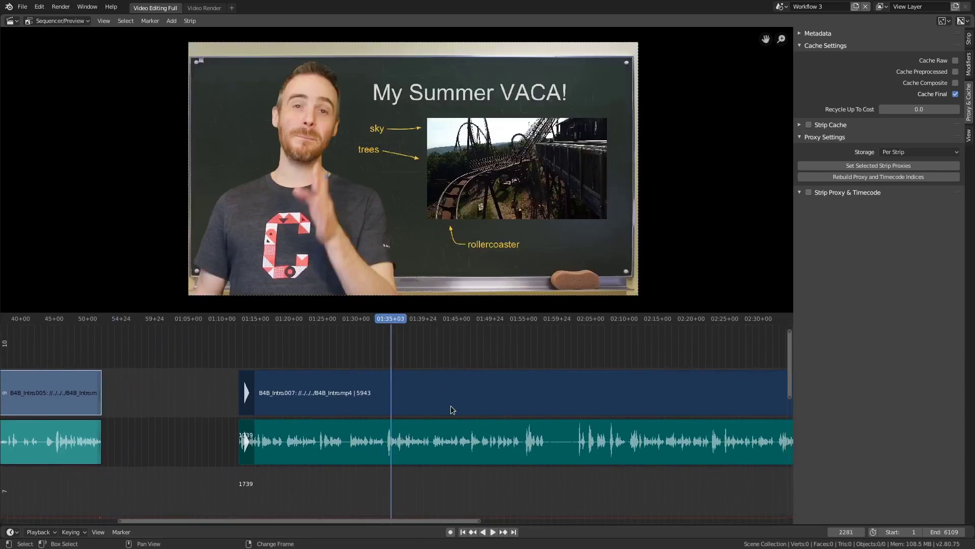
pyautogui.press('k')
pyautogui.press('g')
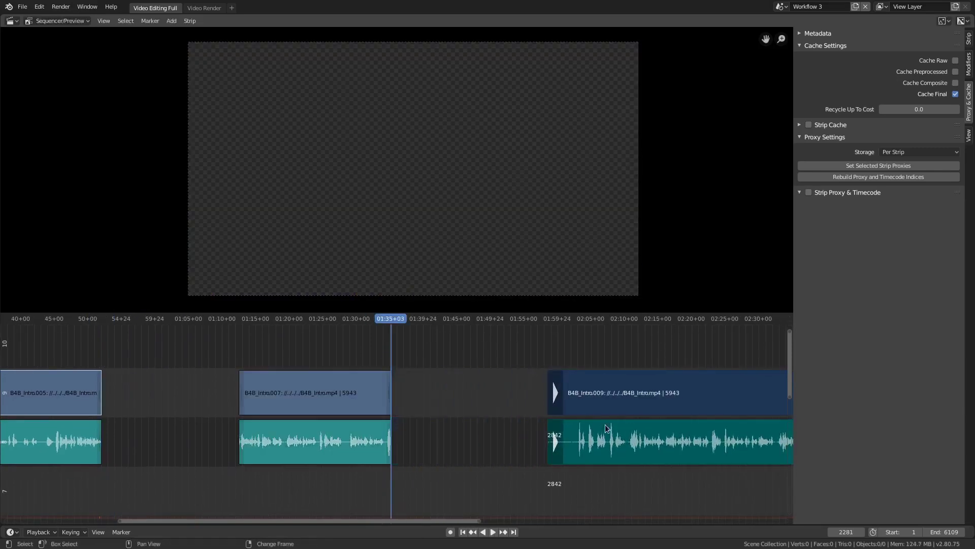
pyautogui.click(605, 424)
# Place the playhead within the first strip and remove all the gaps between the strips.
pyautogui.keyDown('ctrl'); pyautogui.hscroll(4, 322, 421); pyautogui.keyUp('ctrl')
pyautogui.keyDown('ctrl'); pyautogui.hscroll(3, 322, 421); pyautogui.keyUp('ctrl')
pyautogui.press('Home')
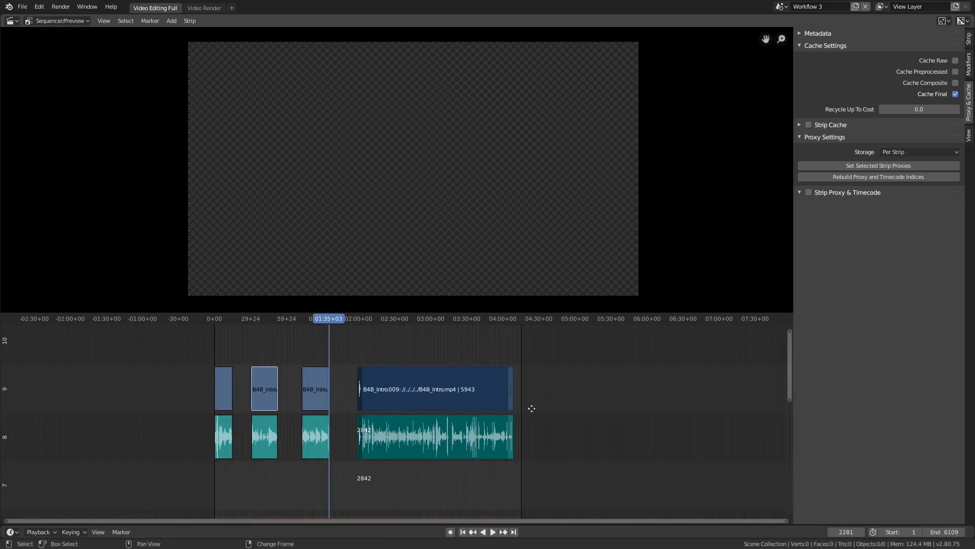
pyautogui.moveTo(532, 409)
pyautogui.mouseDown(button='middle')
pyautogui.moveTo(544, 406)
pyautogui.moveTo(533, 391)
pyautogui.mouseUp(button='middle')
pyautogui.rightClick(290, 349)
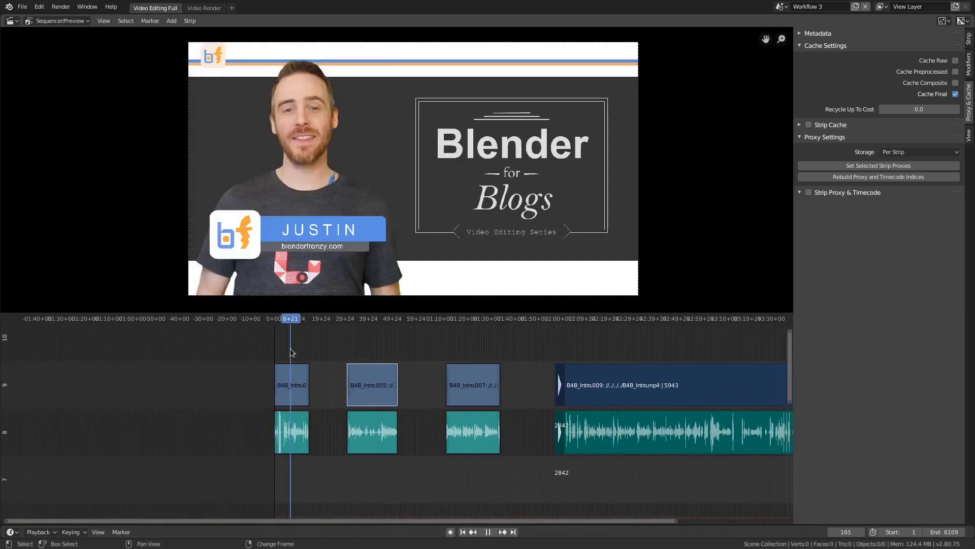
pyautogui.hotkey('shift', 'BackSpace')
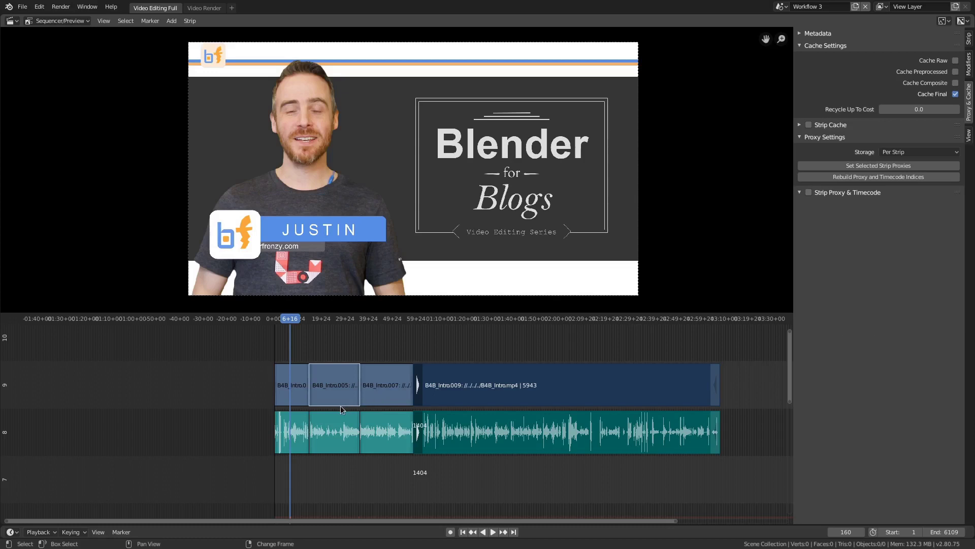
# Cut the last video and audio strips at 01:10+19 (frame 1697), in the pause between spoken phrases.
pyautogui.moveTo(374, 407); pyautogui.dragTo(423, 417, button='middle')
pyautogui.scroll(2, 368, 431)
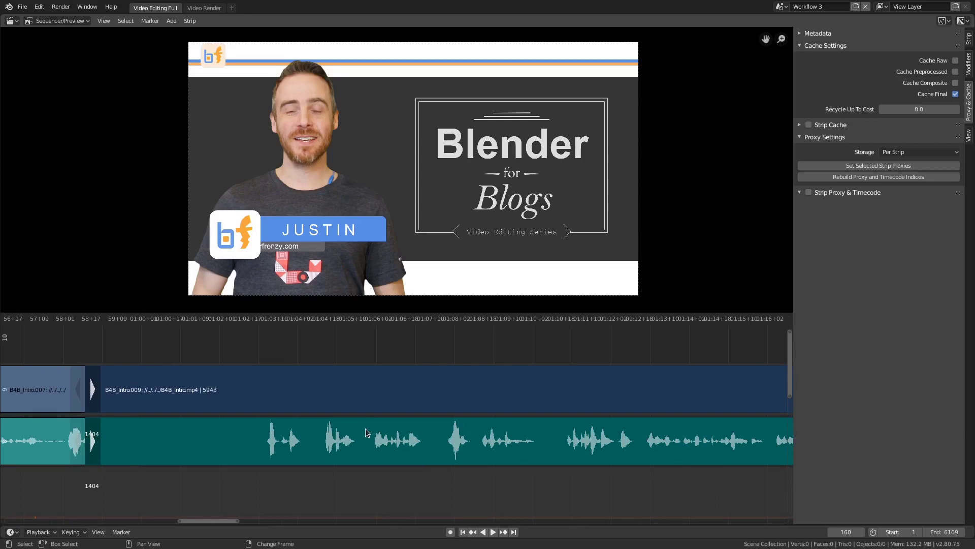
pyautogui.moveTo(562, 415); pyautogui.dragTo(420, 413, button='middle')
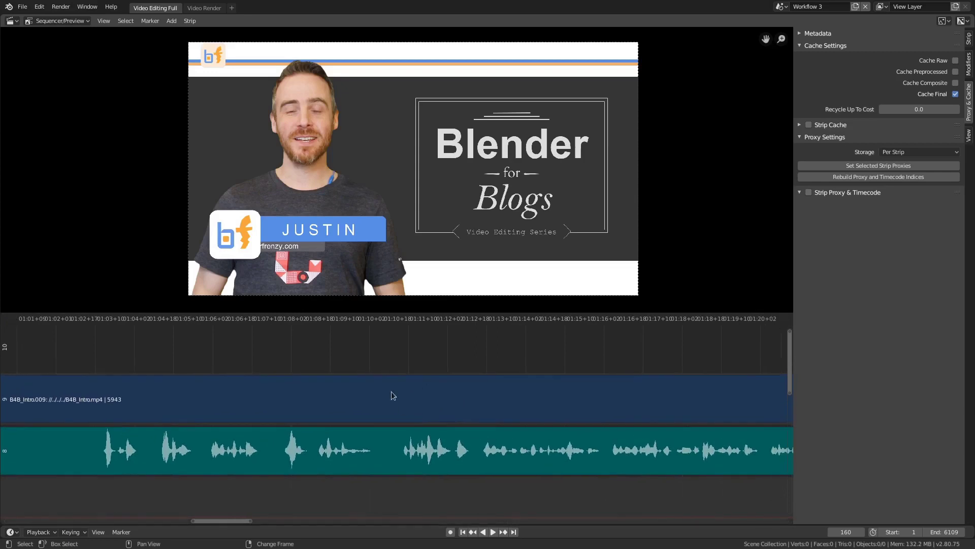
pyautogui.rightClick(400, 356)
pyautogui.scroll(3, 427, 442)
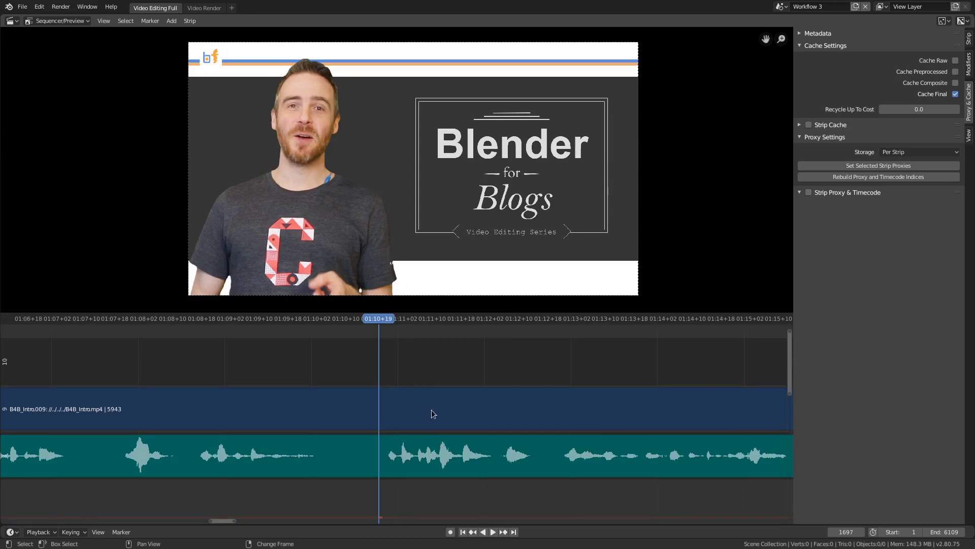
pyautogui.press('k')
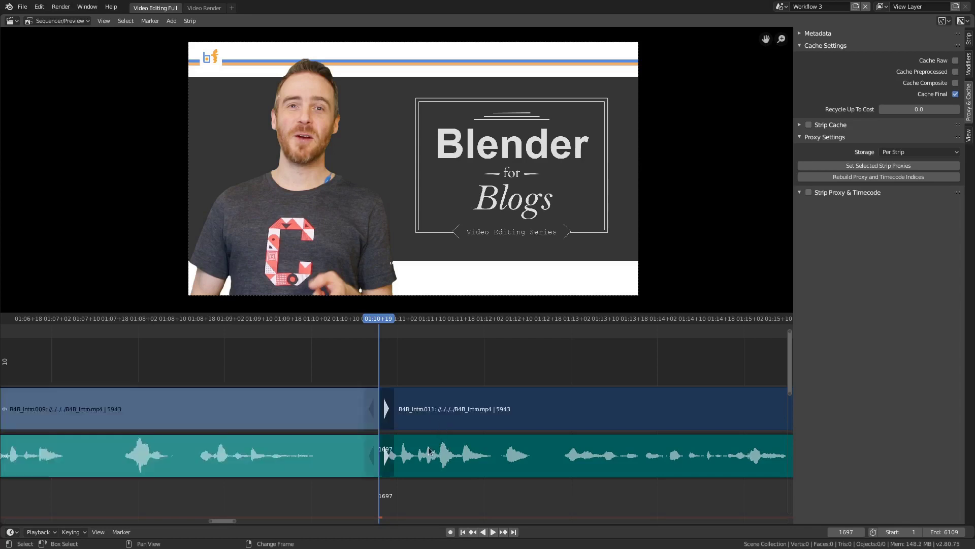
# Trim the start of the video and audio after the cut to frame 1826 and close the resulting gap.
pyautogui.moveTo(678, 449); pyautogui.dragTo(549, 450, button='middle')
pyautogui.keyDown('ctrl'); pyautogui.moveTo(703, 448); pyautogui.dragTo(609, 443, button='middle'); pyautogui.keyUp('ctrl')
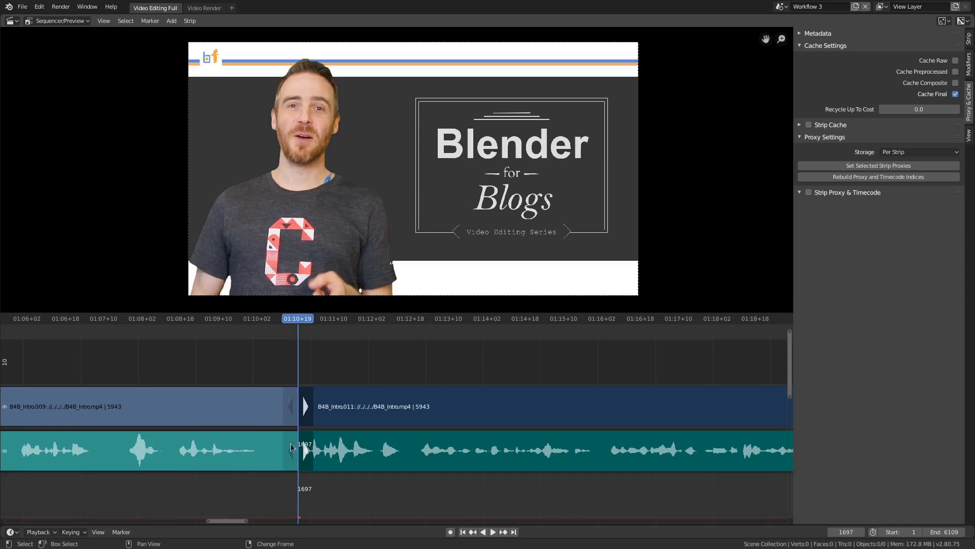
pyautogui.moveTo(329, 446); pyautogui.dragTo(637, 451)
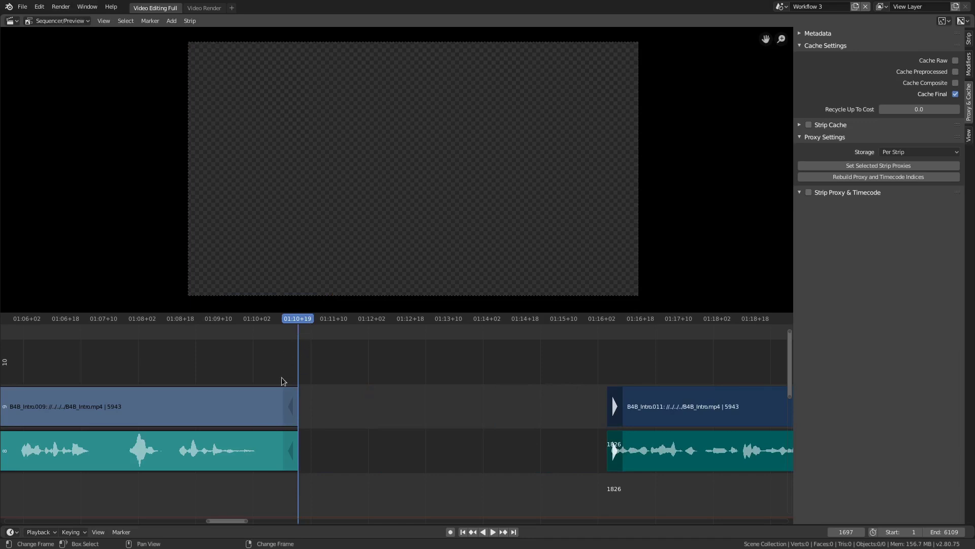
pyautogui.hotkey('ctrl', 'z')
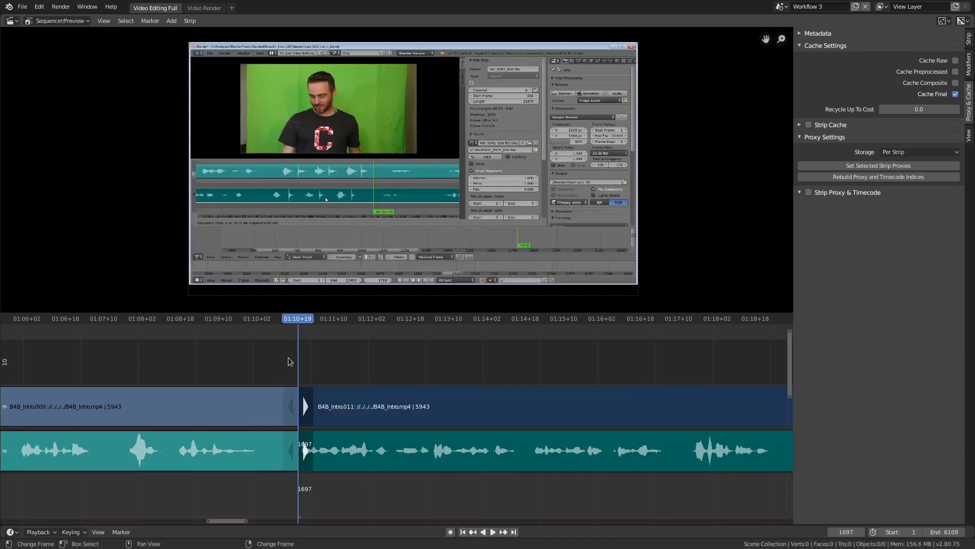
# Play the section after the cut, mute its video and audio strips, and unmute them again.
pyautogui.press('space')
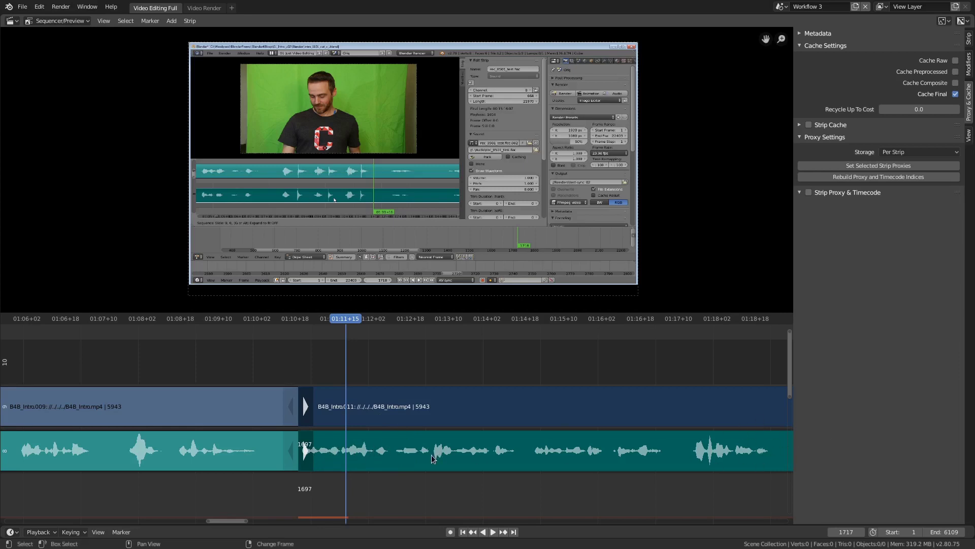
pyautogui.press('h')
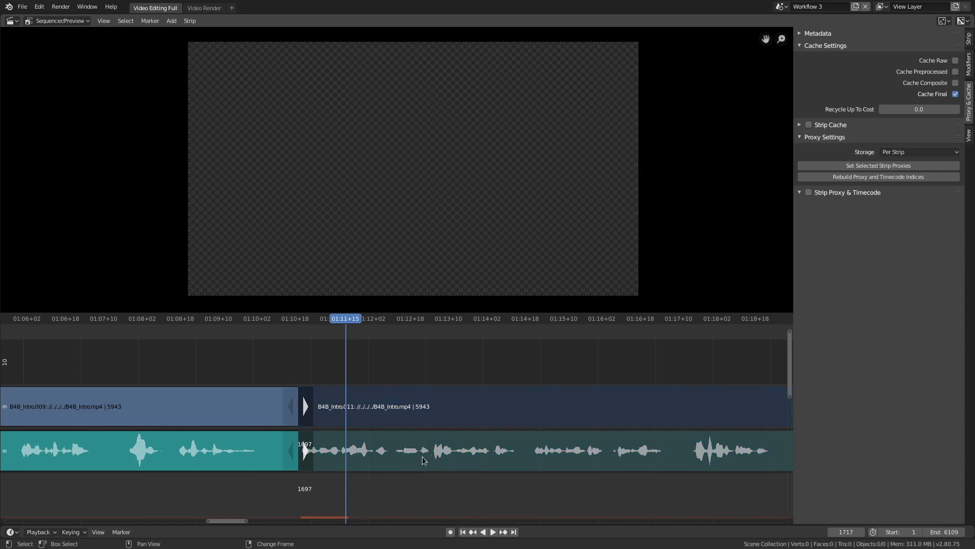
pyautogui.hotkey('alt', 'h')
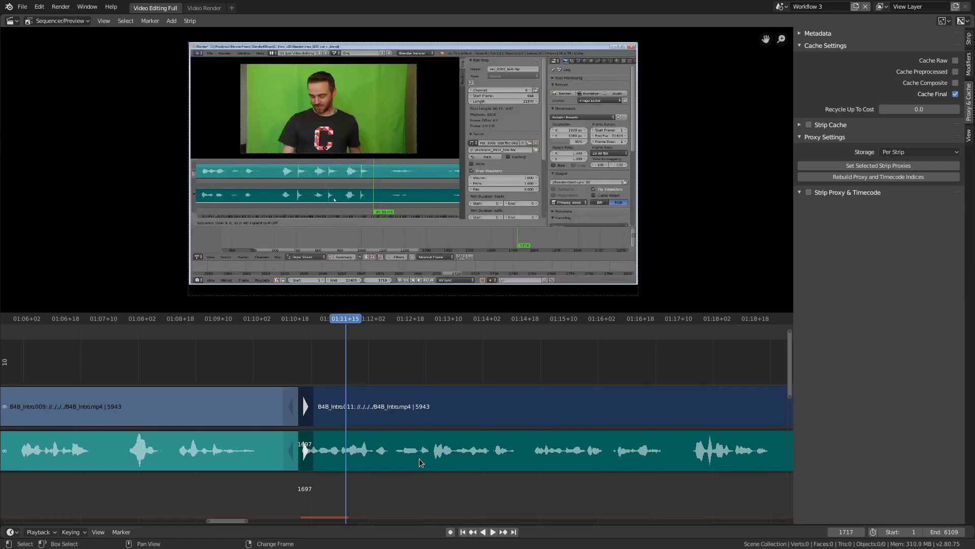
# Play on through the section after the cut and return the playhead to 01:10+09, just before the cut.
pyautogui.press('space')
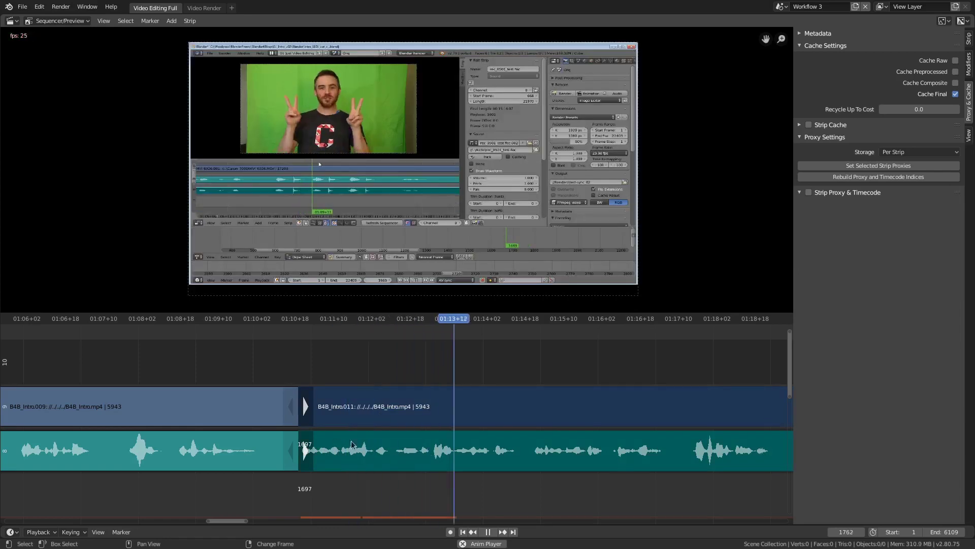
pyautogui.press('space')
pyautogui.moveTo(372, 430); pyautogui.dragTo(445, 426, button='middle')
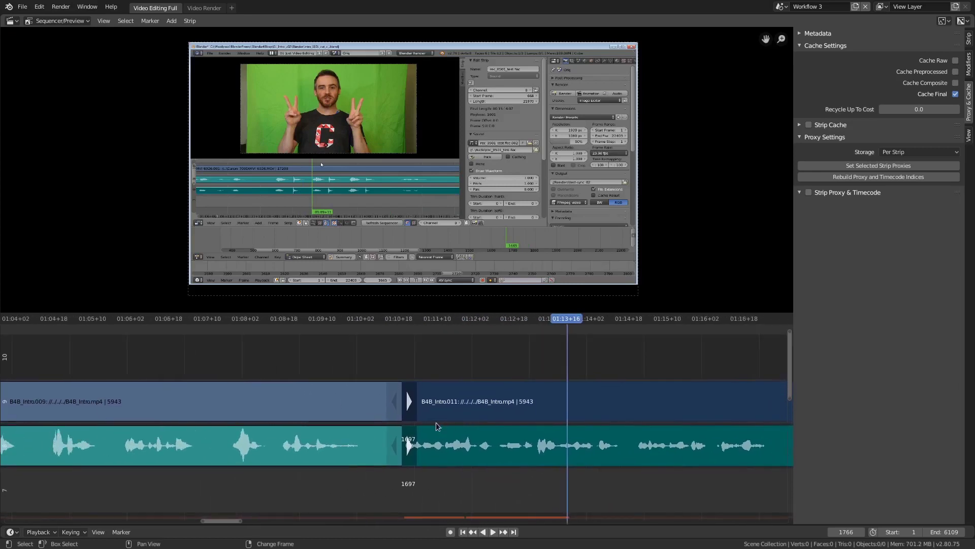
pyautogui.rightClick(378, 367)
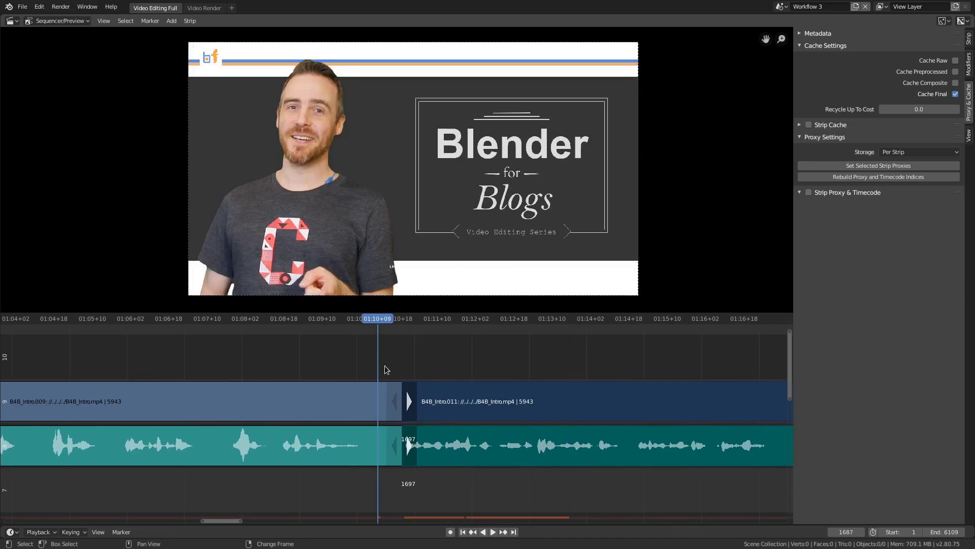
# Play the sequence across the cut at frame 1697 and replay it from an earlier point to check the transition.
pyautogui.press('space')
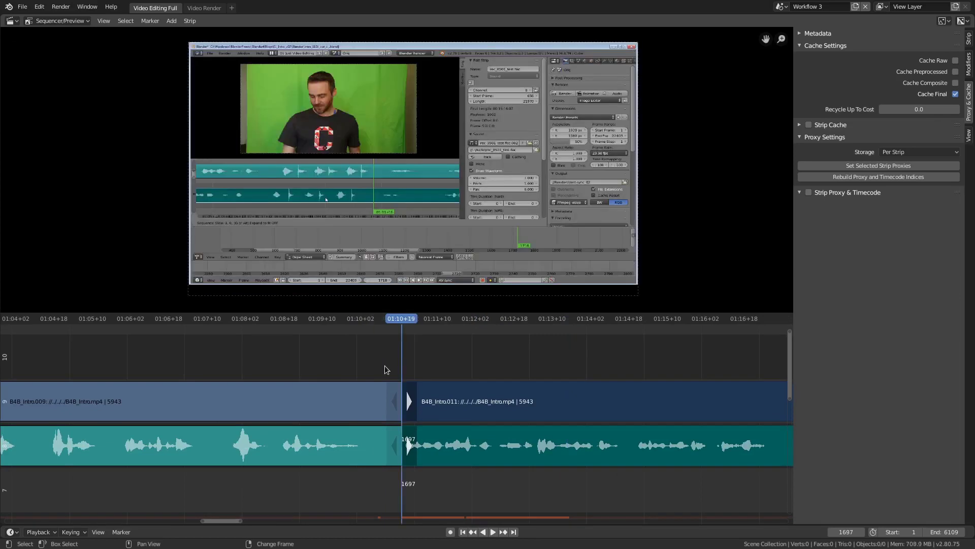
pyautogui.rightClick(396, 356)
pyautogui.moveTo(395, 356); pyautogui.dragTo(321, 373, button='right')
pyautogui.press('space')
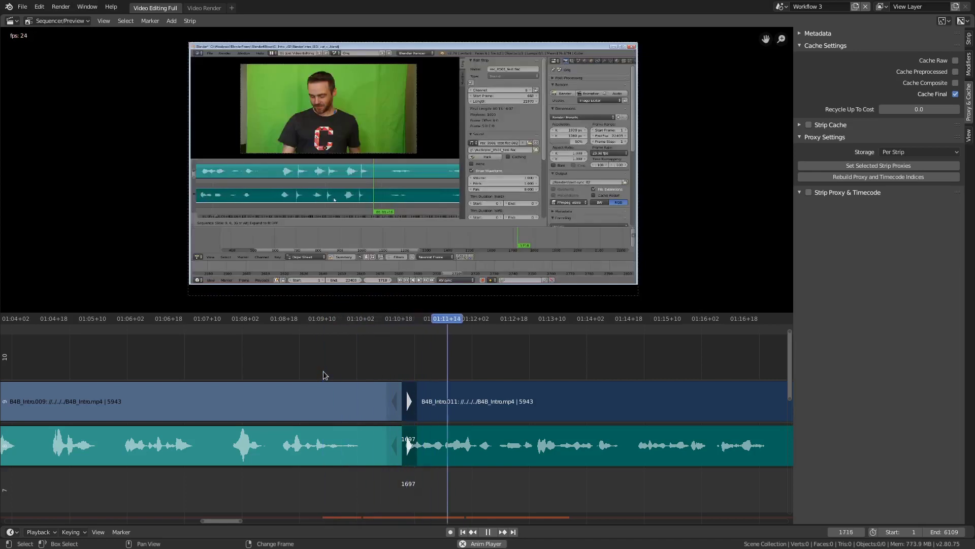
pyautogui.press('space')
# Find the next pause in the speech and cut the last video and audio strips at 01:14+17 (frame 1791).
pyautogui.moveTo(410, 357); pyautogui.dragTo(360, 360, button='middle')
pyautogui.moveTo(465, 375); pyautogui.dragTo(329, 371, button='middle')
pyautogui.rightClick(403, 361)
pyautogui.press('space')
pyautogui.press('space')
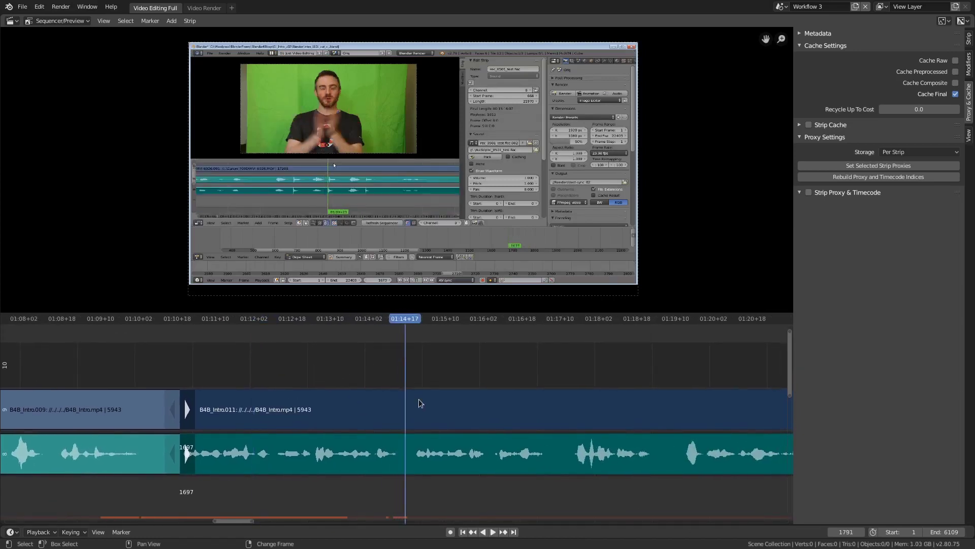
pyautogui.press('k')
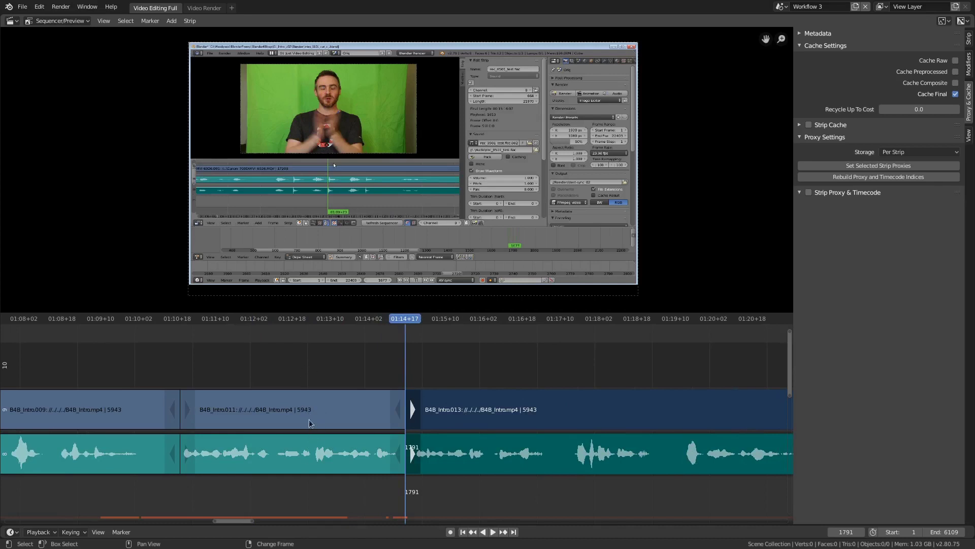
# Trim the start of the video and audio after the new cut to frame 1907 and close the resulting gap.
pyautogui.moveTo(530, 433); pyautogui.dragTo(352, 413, button='middle')
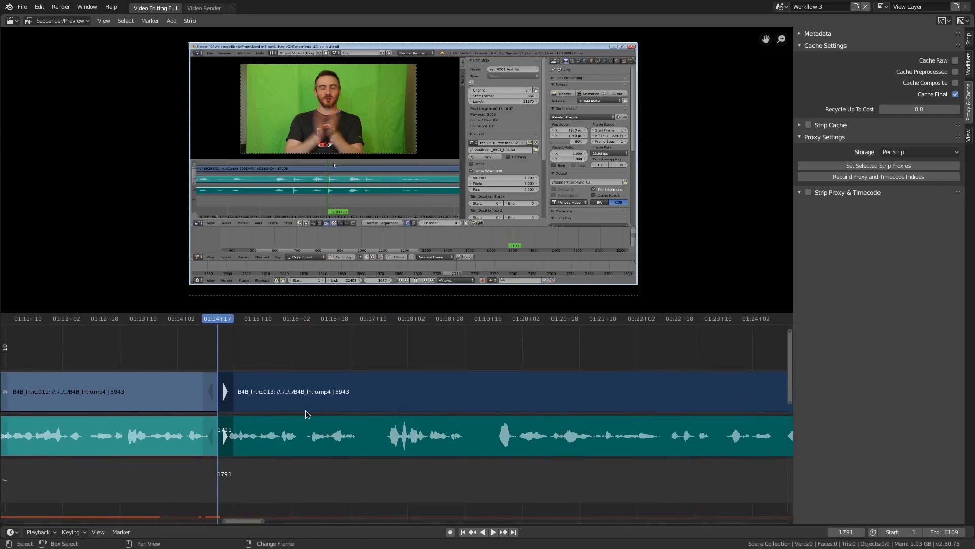
pyautogui.moveTo(471, 421); pyautogui.dragTo(496, 424, button='right')
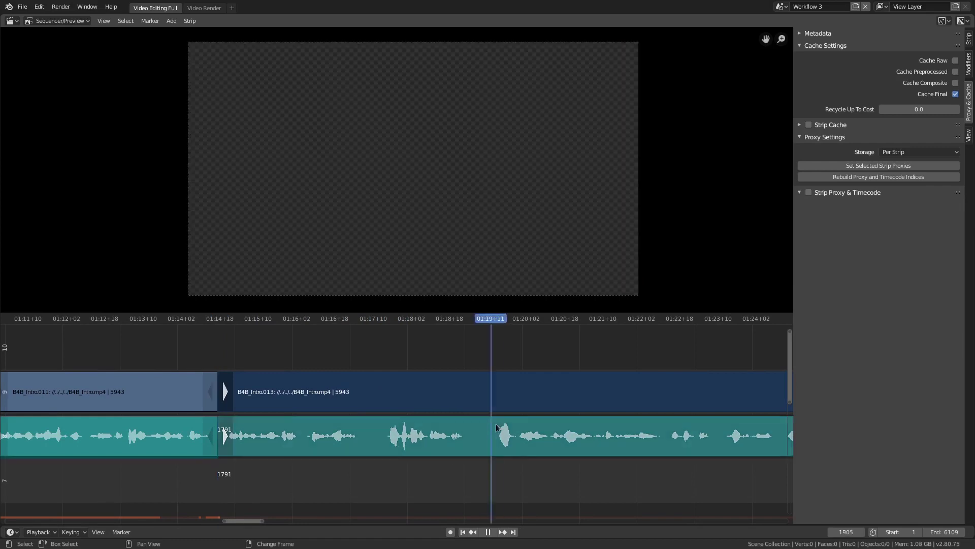
pyautogui.press('space')
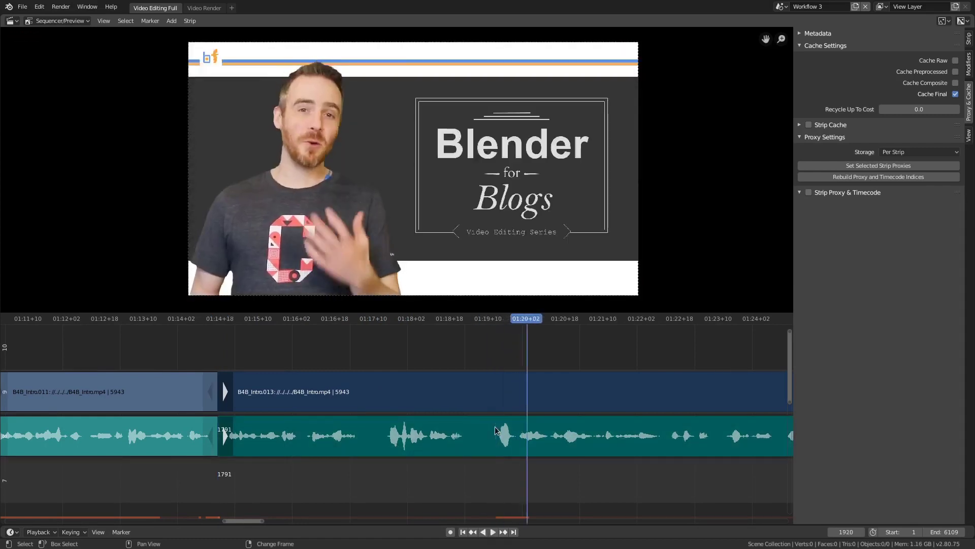
pyautogui.rightClick(496, 431)
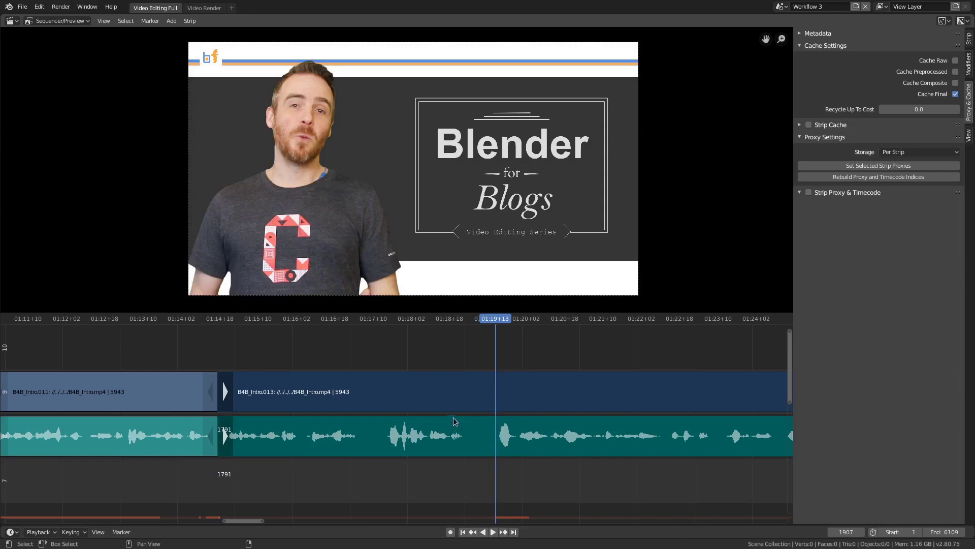
pyautogui.hotkey('shift', 's')
pyautogui.moveTo(464, 386); pyautogui.dragTo(583, 401, button='middle')
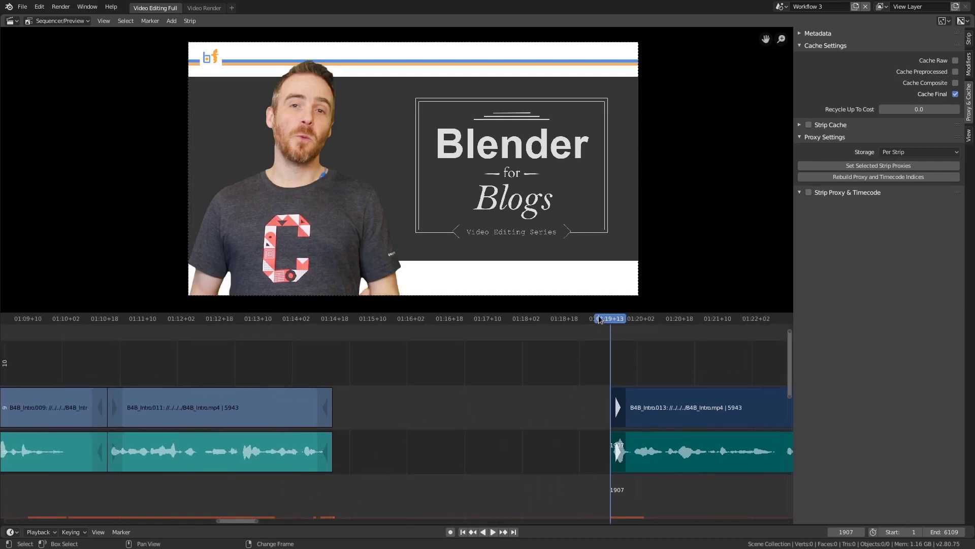
pyautogui.click(320, 363)
pyautogui.press('BackSpace')
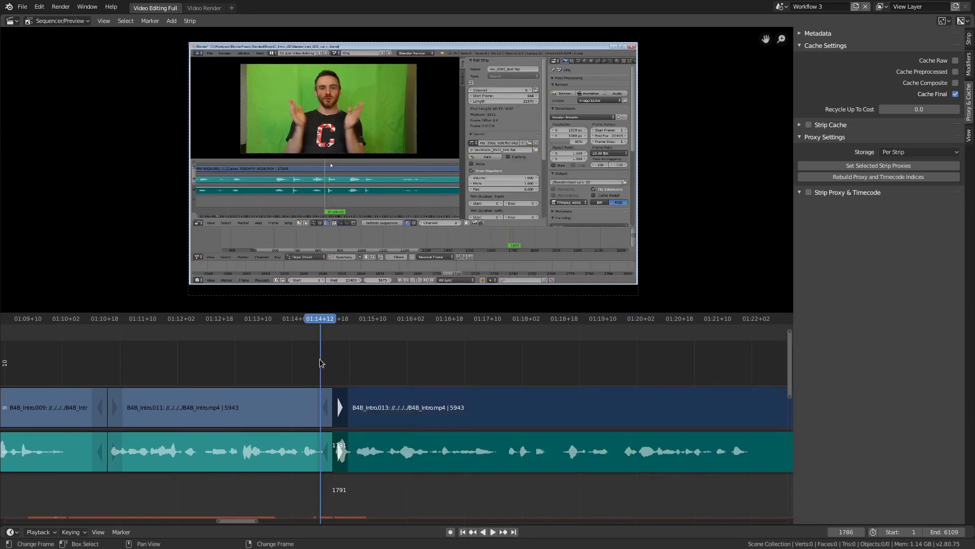
# Play across the cut from 01:14+04 and move the playhead to the pause at 01:18+15.
pyautogui.moveTo(319, 360)
pyautogui.mouseDown()
pyautogui.moveTo(339, 362)
pyautogui.moveTo(301, 361)
pyautogui.mouseUp()
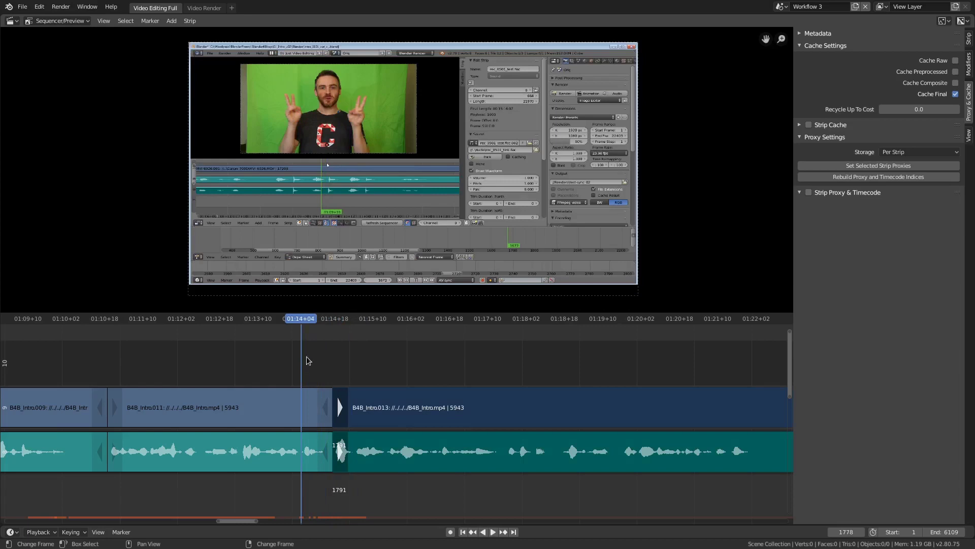
pyautogui.press('space')
pyautogui.moveTo(512, 391); pyautogui.dragTo(377, 388, button='middle')
pyautogui.click(378, 350)
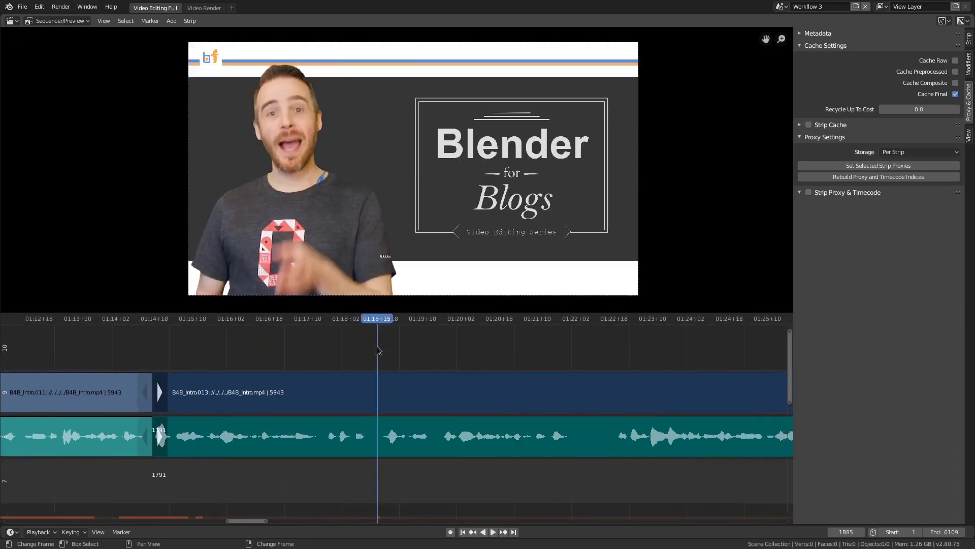
# Trim the start of the video and audio after the frame 1791 cut to frame 1801 and slide both strips back against the cut.
pyautogui.moveTo(339, 376); pyautogui.dragTo(634, 377, button='middle')
pyautogui.keyDown('ctrl'); pyautogui.moveTo(462, 440); pyautogui.dragTo(403, 427, button='middle'); pyautogui.keyUp('ctrl')
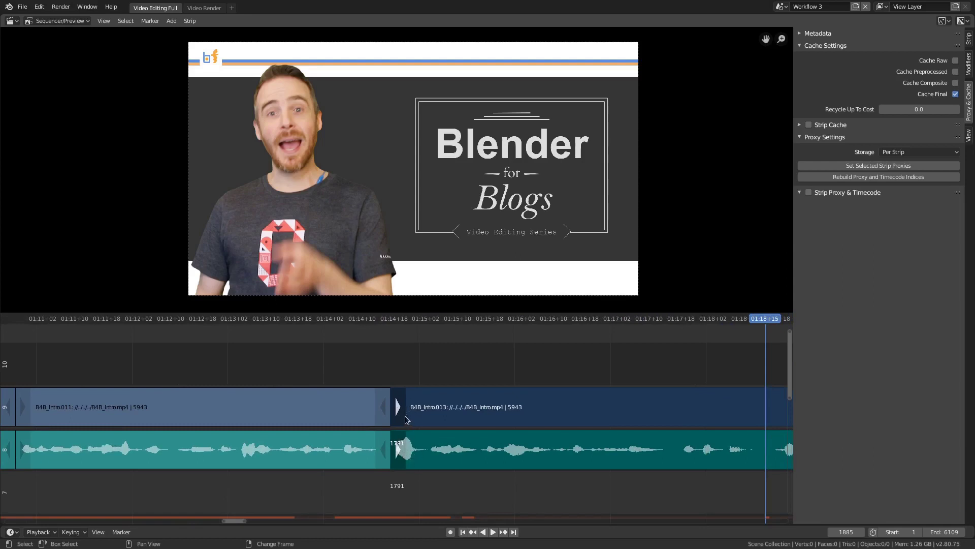
pyautogui.moveTo(406, 426); pyautogui.dragTo(441, 427)
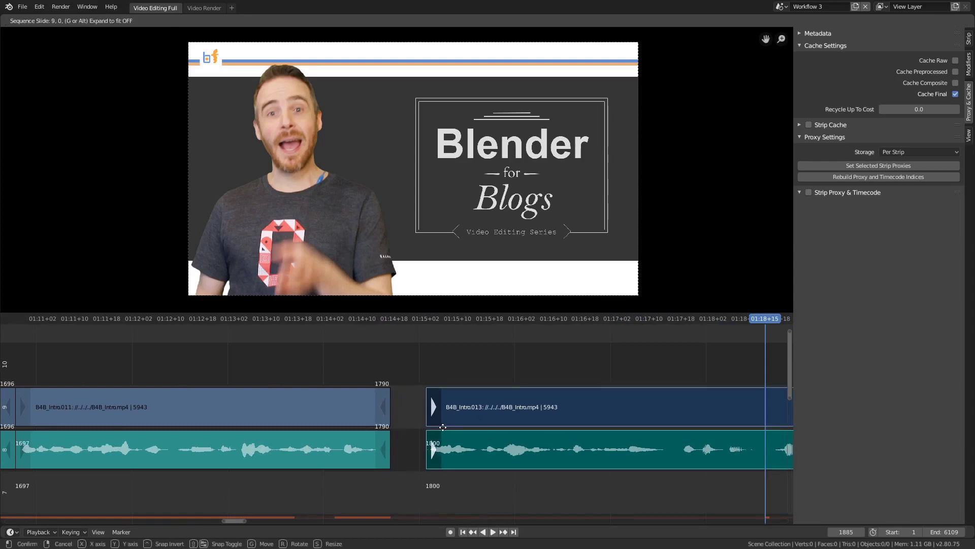
pyautogui.click(444, 427)
pyautogui.click(460, 422)
pyautogui.keyDown('shift'); pyautogui.click(470, 446); pyautogui.keyUp('shift')
pyautogui.press('g')
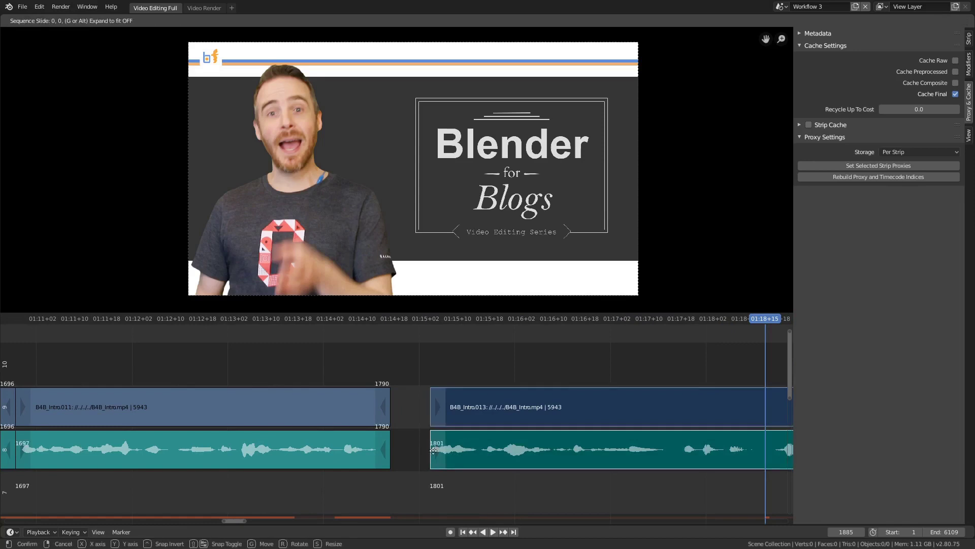
pyautogui.moveTo(434, 450); pyautogui.dragTo(393, 450)
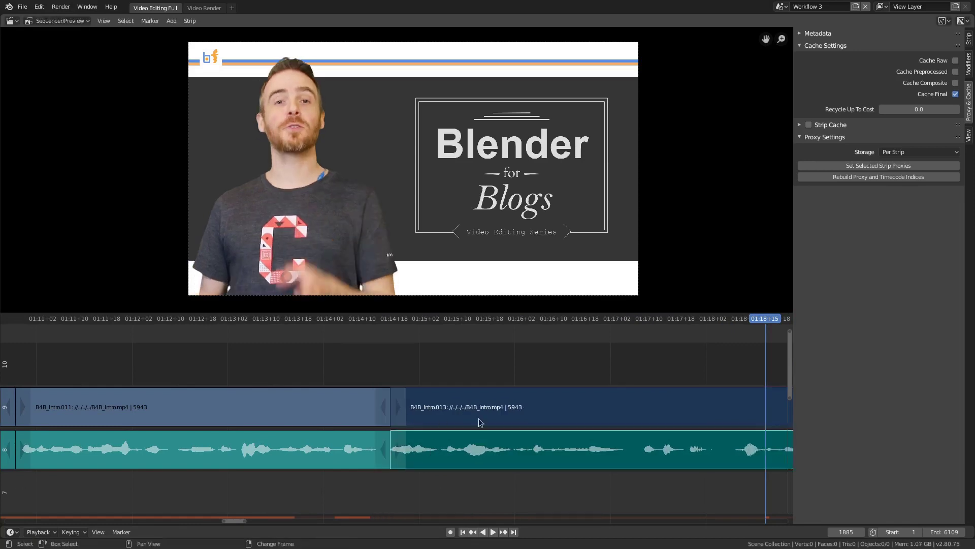
# Shift the video and audio strips after the cut to start at frame 1815, opening a gap.
pyautogui.click(382, 410)
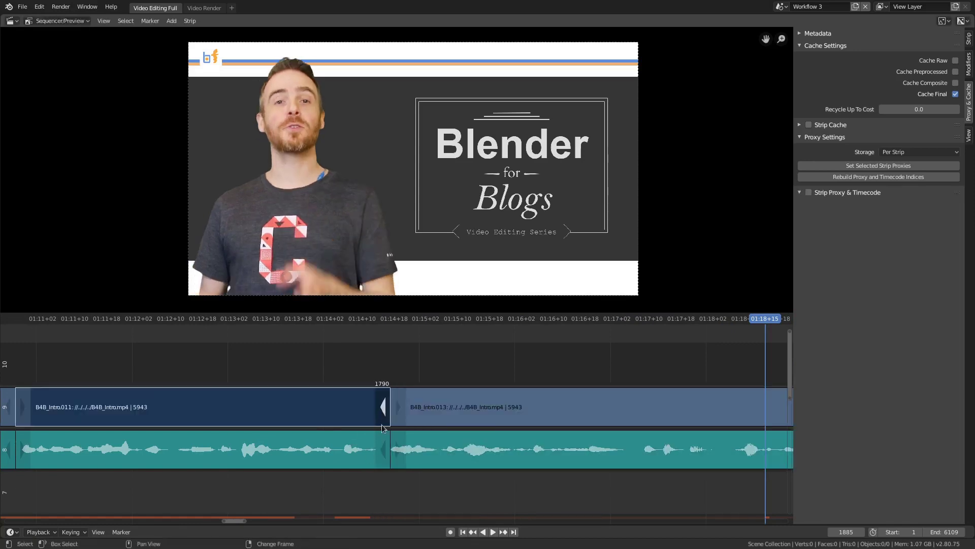
pyautogui.click(385, 445)
pyautogui.click(434, 413)
pyautogui.keyDown('shift'); pyautogui.click(421, 449); pyautogui.keyUp('shift')
pyautogui.press('g')
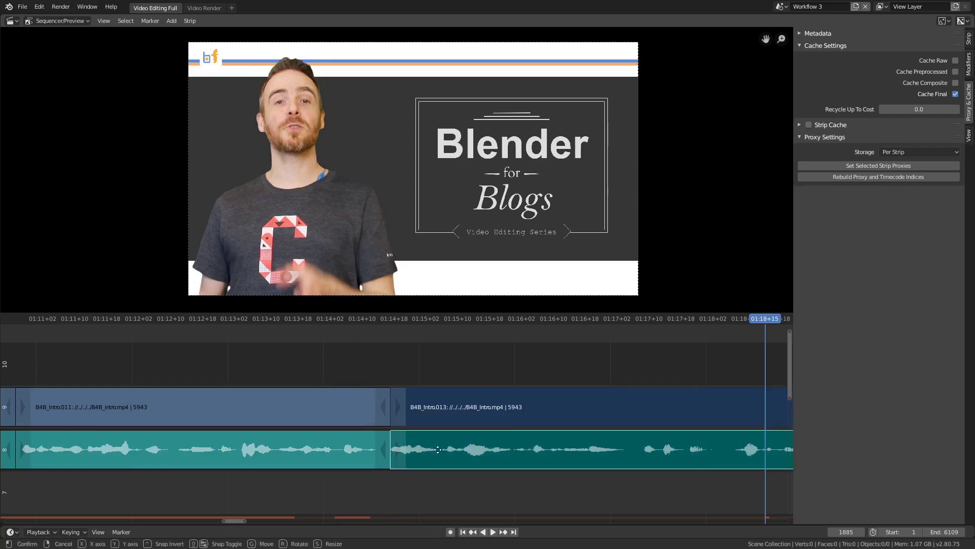
pyautogui.click(534, 449)
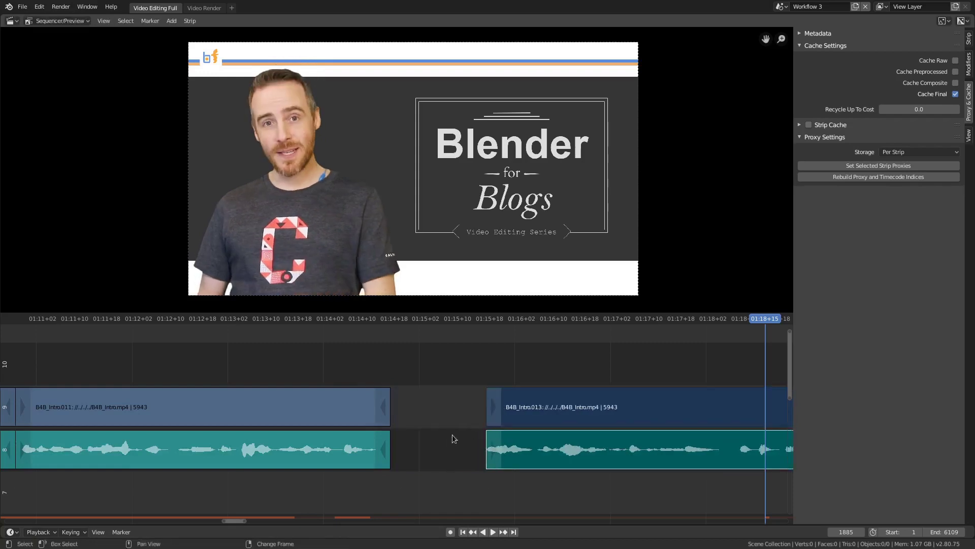
# Extend the ends of the video and audio strips before the gap to frame 1814.
pyautogui.click(385, 406)
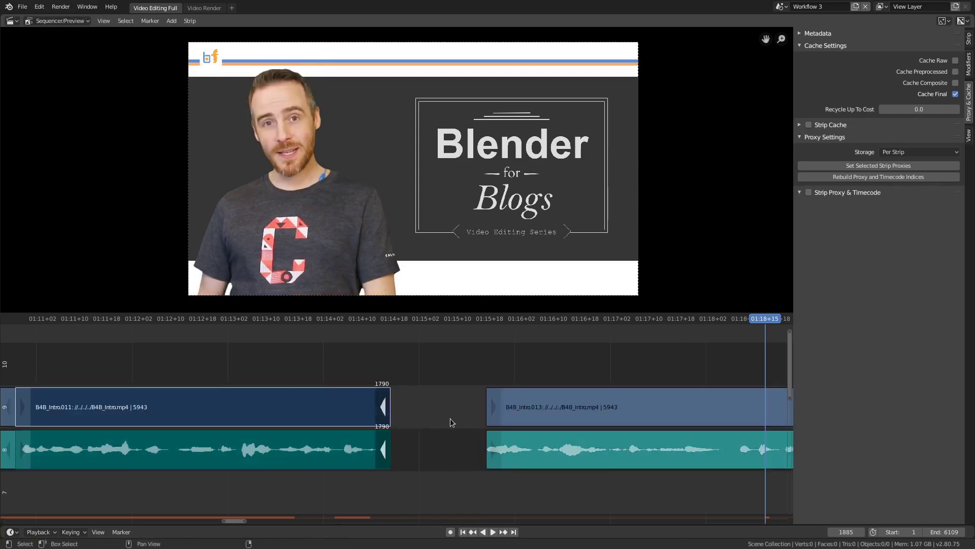
pyautogui.press('g')
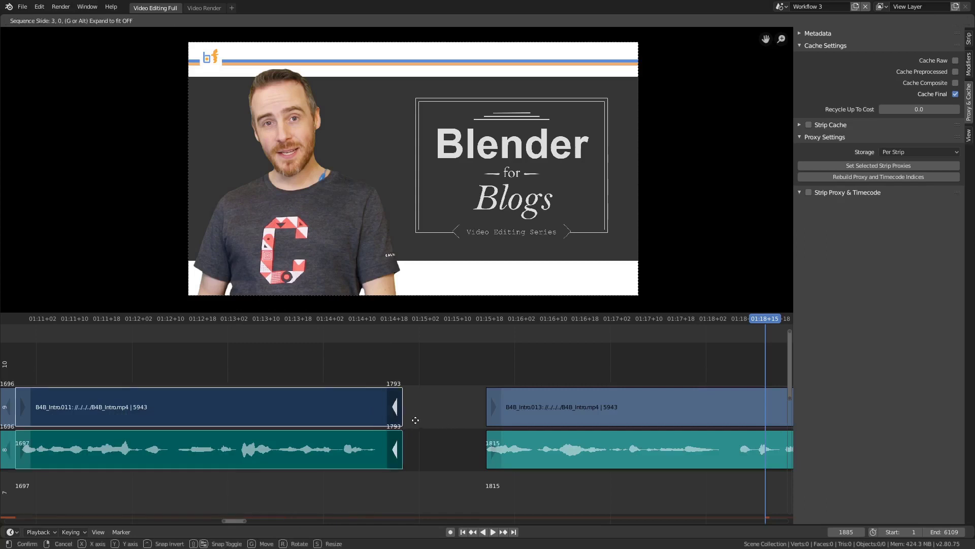
pyautogui.click(493, 407)
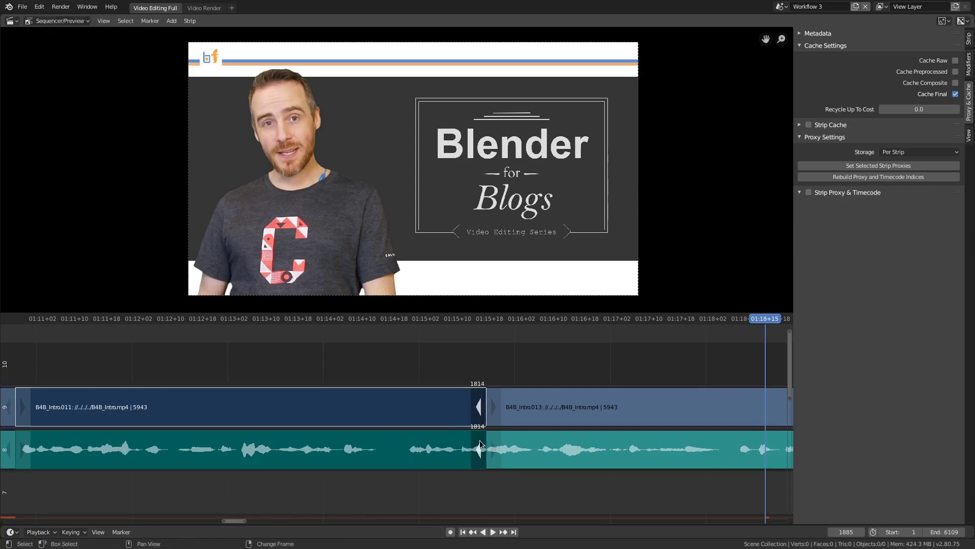
# Try to shift the video and audio strips after the cut further along the timeline, and undo the move.
pyautogui.moveTo(555, 423); pyautogui.dragTo(499, 419, button='middle')
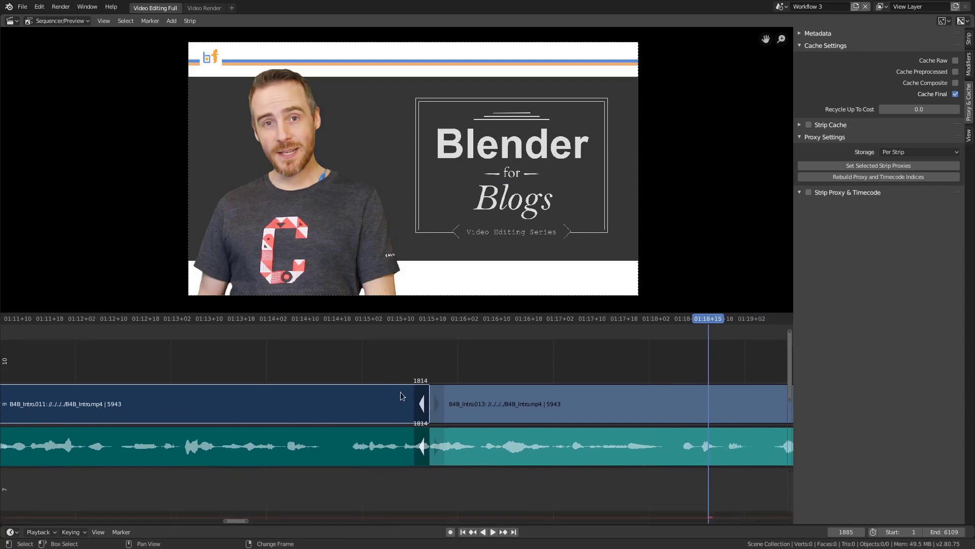
pyautogui.click(512, 397)
pyautogui.keyDown('shift'); pyautogui.click(503, 443); pyautogui.keyUp('shift')
pyautogui.press('g')
pyautogui.click(586, 437)
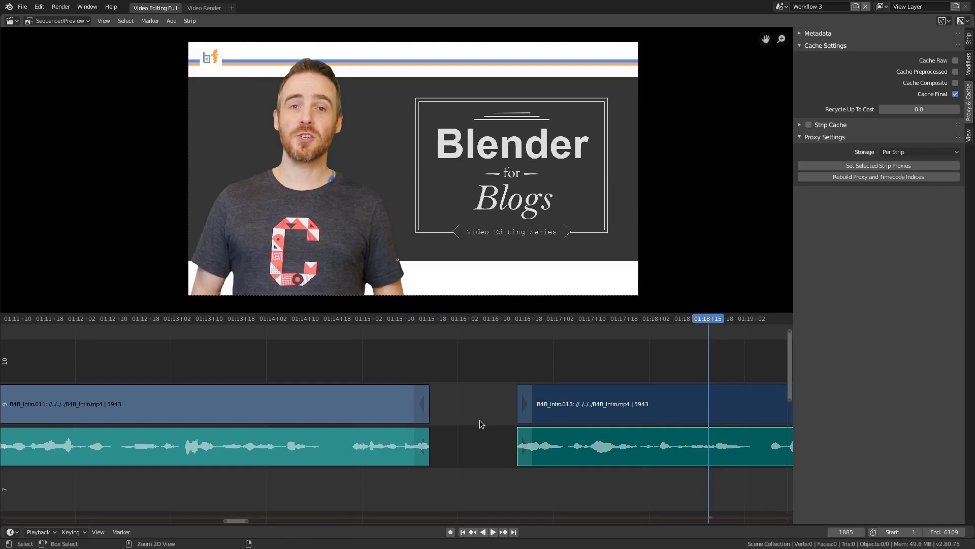
pyautogui.hotkey('ctrl', 'z')
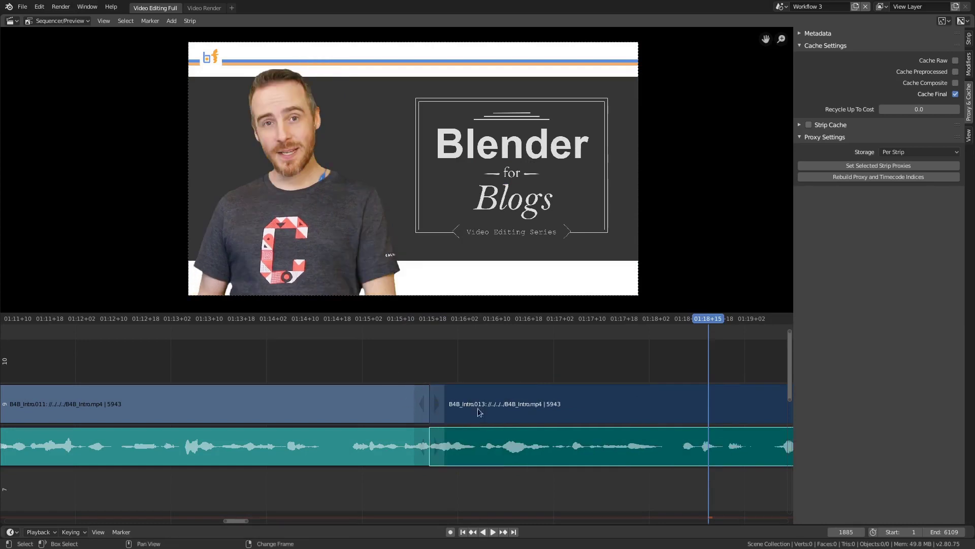
# Trim the ends of the video and audio before the cut back to frame 1790, sliding the following strips along with them.
pyautogui.keyDown('shift'); pyautogui.click(423, 405); pyautogui.keyUp('shift')
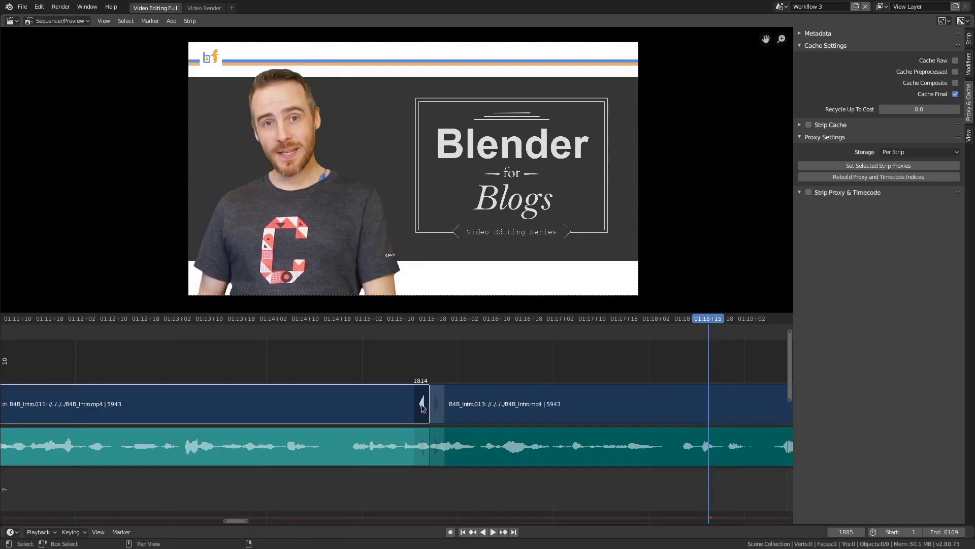
pyautogui.keyDown('shift'); pyautogui.click(423, 441); pyautogui.keyUp('shift')
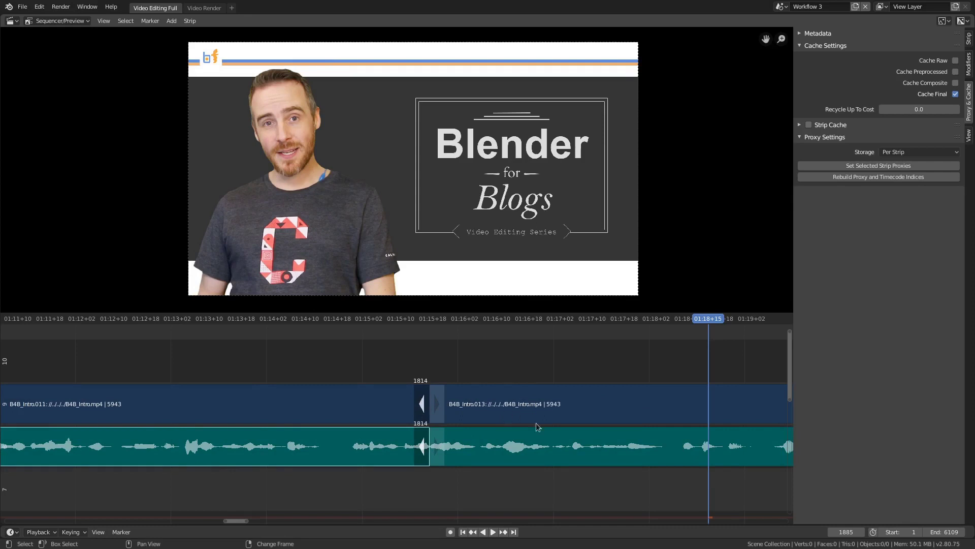
pyautogui.press('g')
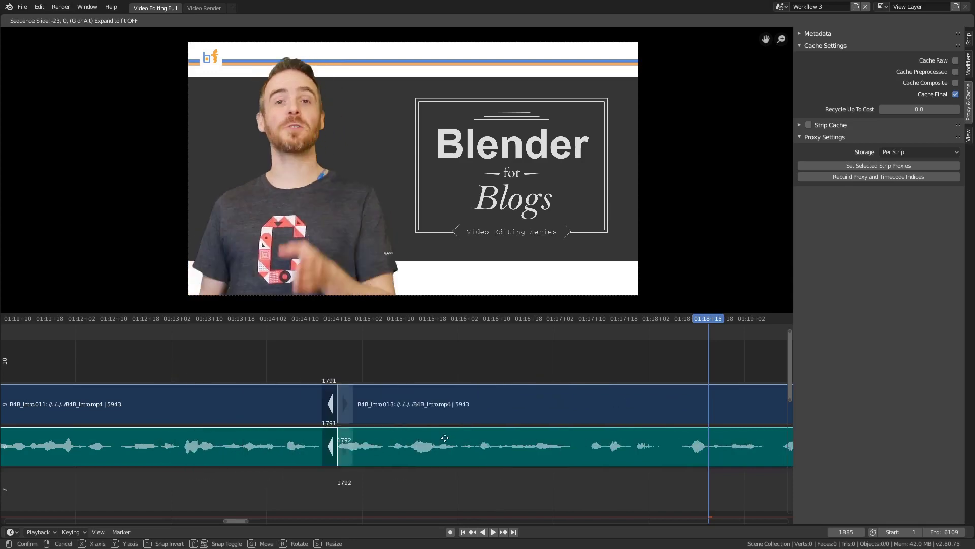
pyautogui.click(400, 447)
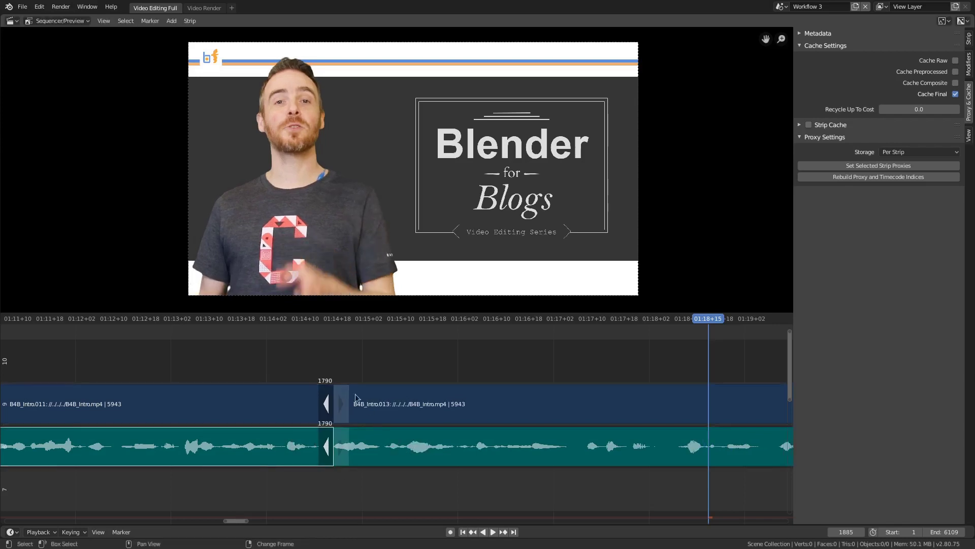
# Step frame by frame across the cut at frame 1791 and play through it from 01:13+20 to check the transition.
pyautogui.click(326, 366)
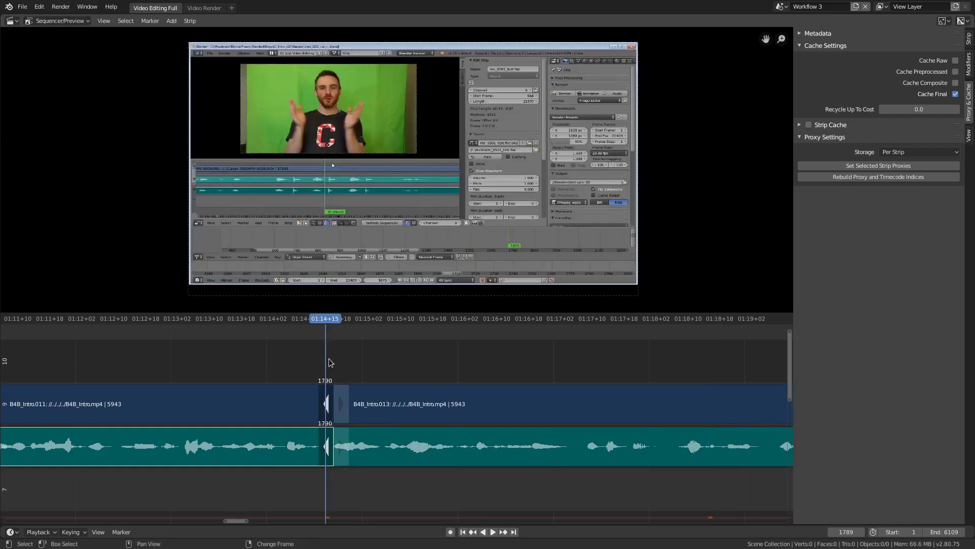
pyautogui.press('pageup')
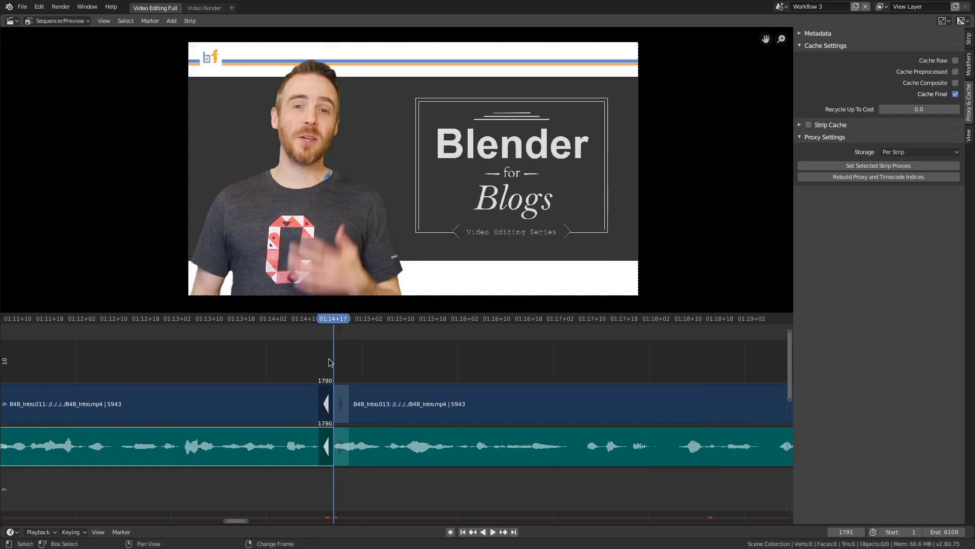
pyautogui.press('Right')
pyautogui.press('Right')
pyautogui.press('Right')
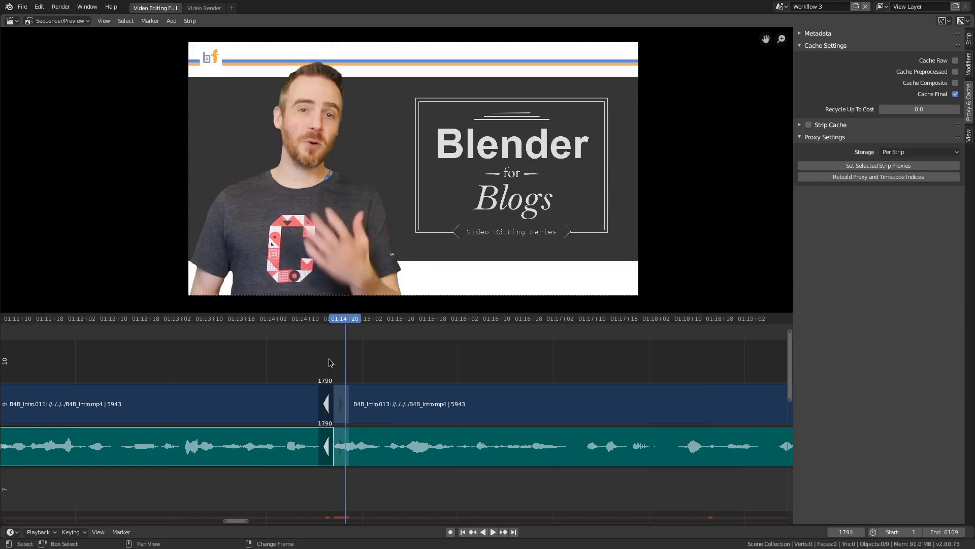
pyautogui.press('Left')
pyautogui.press('Left')
pyautogui.press('Left')
pyautogui.press('Left')
pyautogui.press('Left')
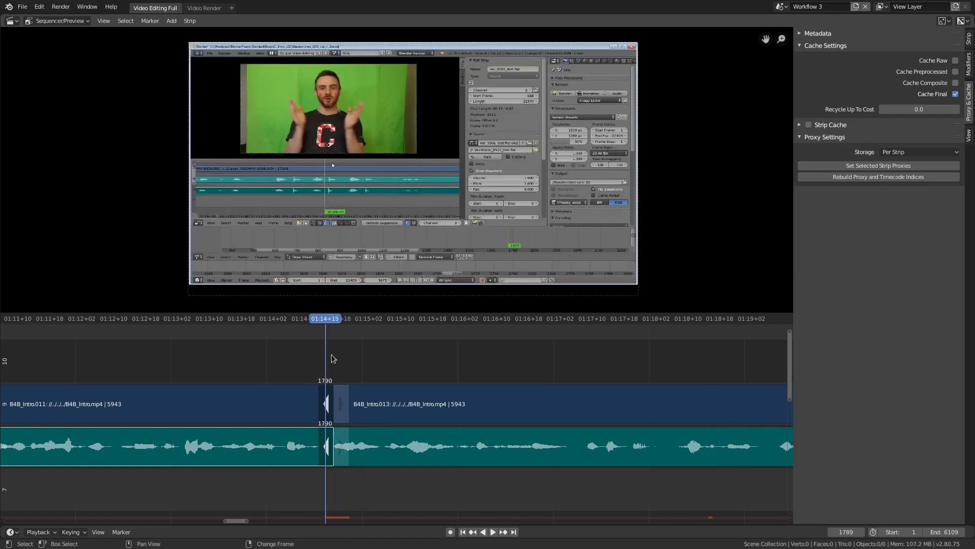
pyautogui.rightClick(254, 356)
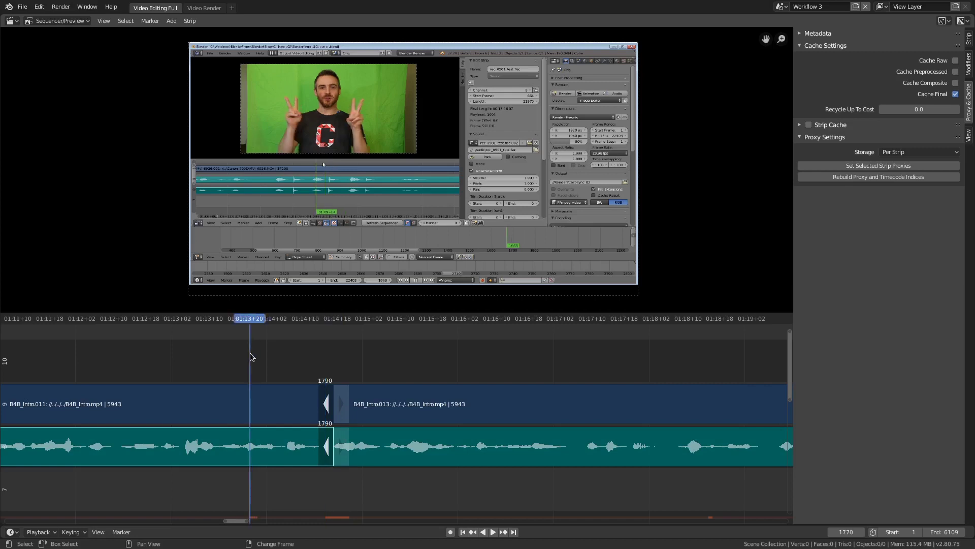
pyautogui.press('space')
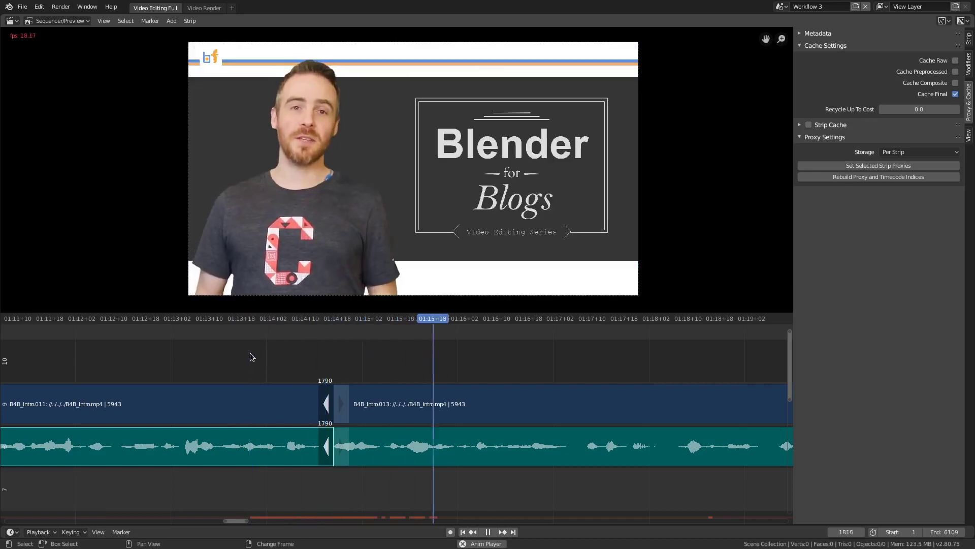
# Cut the video and audio strips at 01:19+04, frame 1898.
pyautogui.press('space')
pyautogui.moveTo(594, 407); pyautogui.dragTo(465, 405, button='middle')
pyautogui.keyDown('ctrl'); pyautogui.moveTo(670, 400); pyautogui.dragTo(369, 418, button='middle'); pyautogui.keyUp('ctrl')
pyautogui.rightClick(468, 377)
pyautogui.rightClick(412, 373)
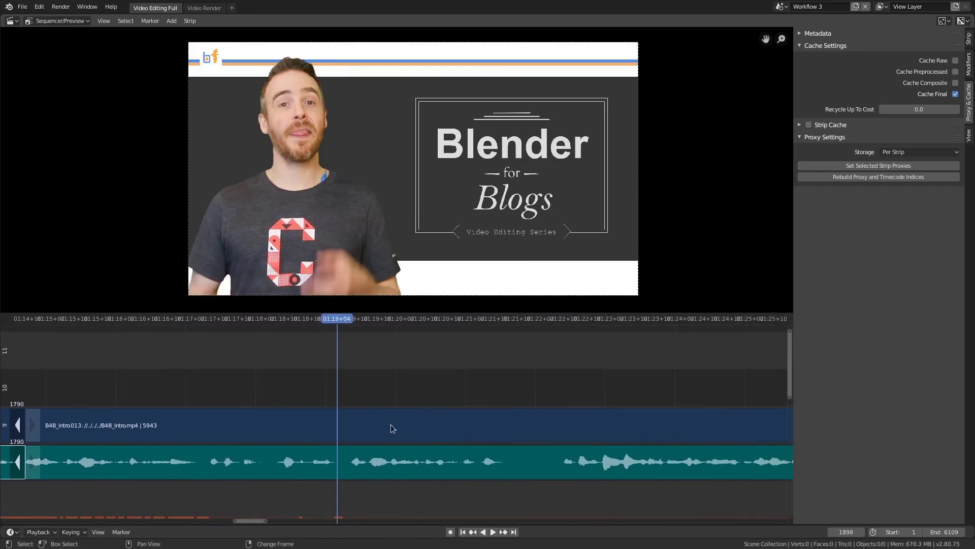
pyautogui.press('k')
pyautogui.keyDown('ctrl'); pyautogui.moveTo(437, 447); pyautogui.dragTo(386, 424, button='middle'); pyautogui.keyUp('ctrl')
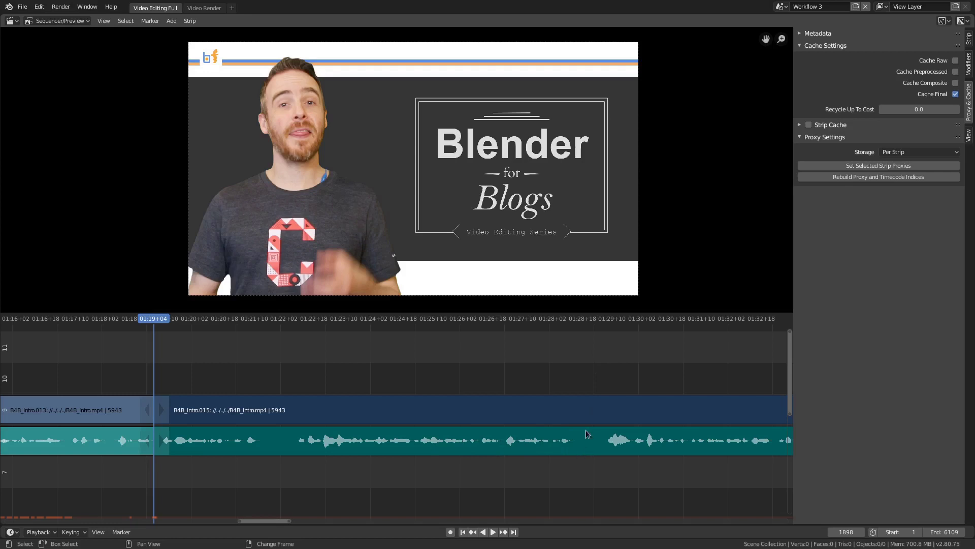
# Check the resume point at 01:29+05, trim the start of the video and audio after the cut to frame 2139, and close the gap.
pyautogui.rightClick(604, 374)
pyautogui.press('space')
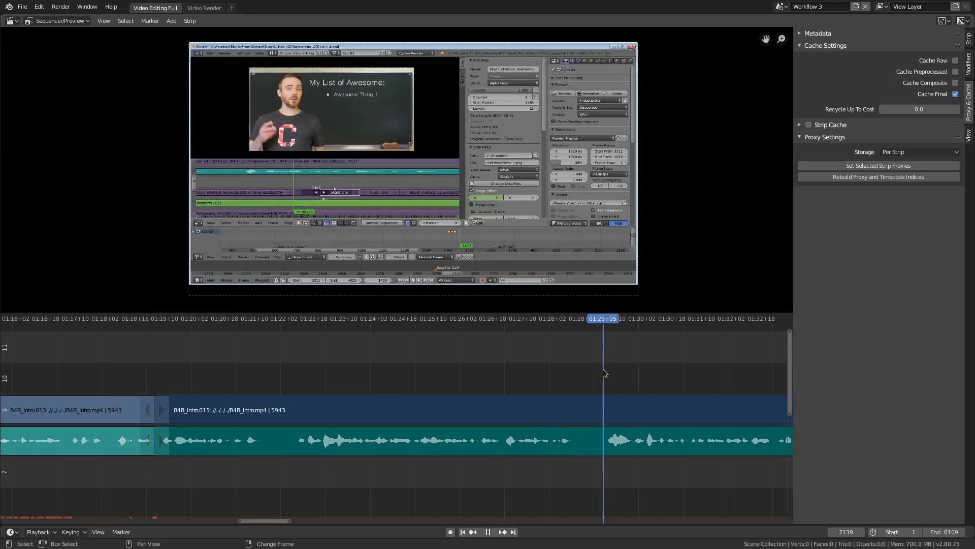
pyautogui.press('space')
pyautogui.press('pagedown')
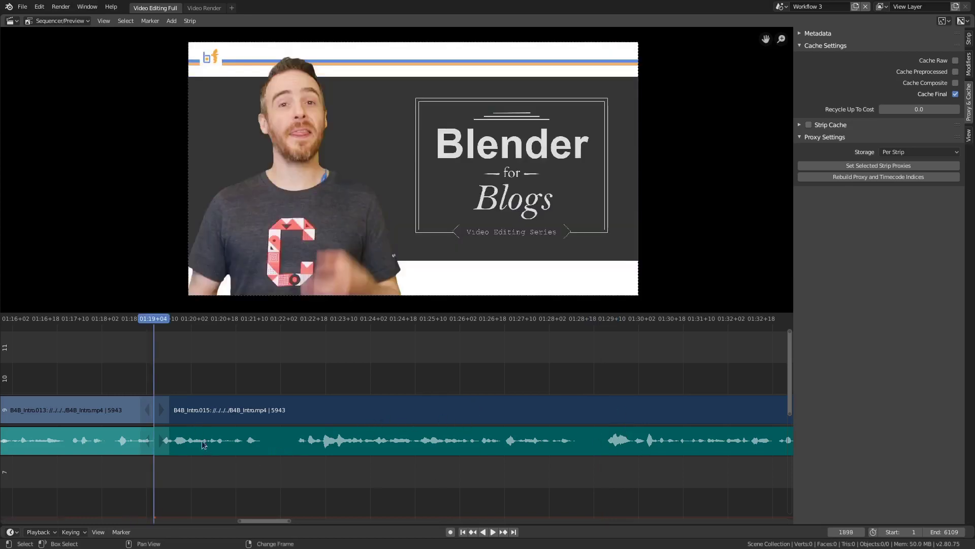
pyautogui.click(161, 409)
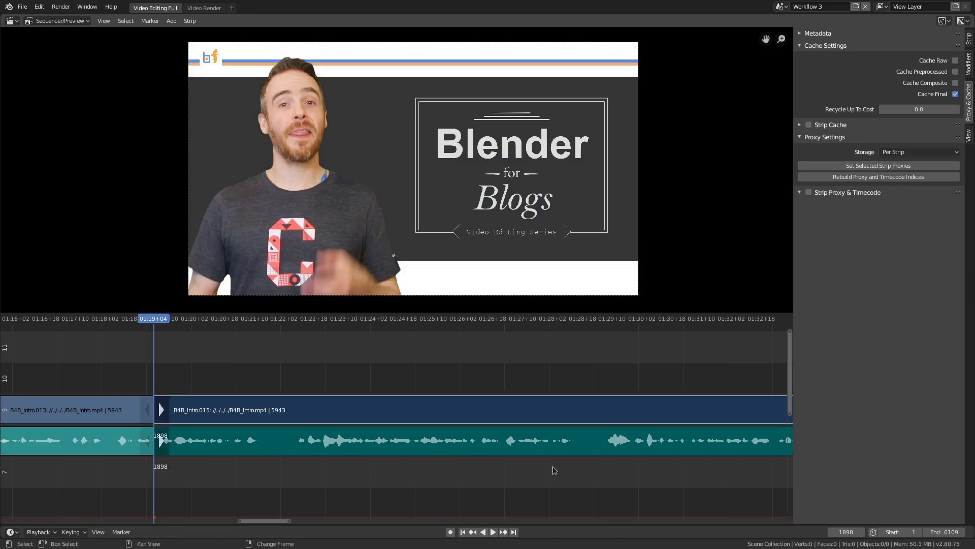
pyautogui.press('g')
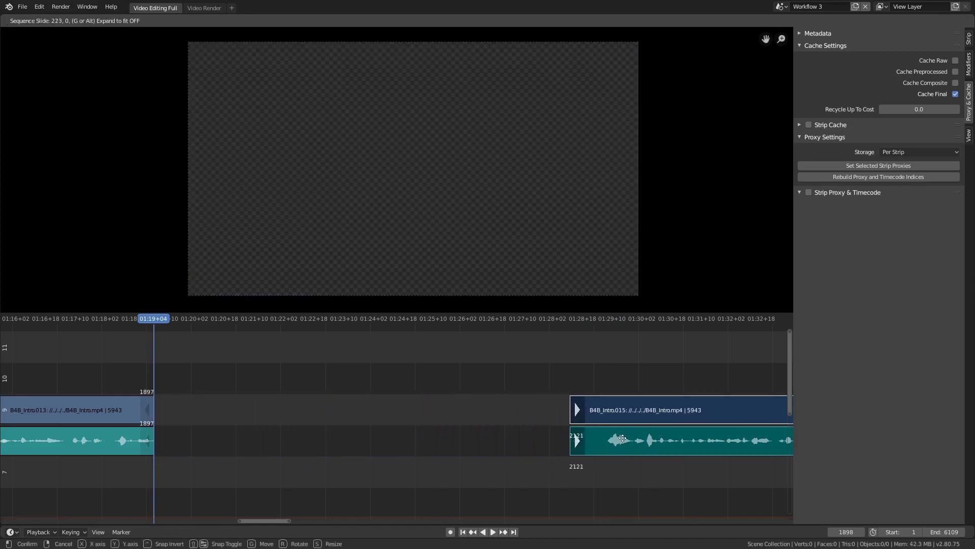
pyautogui.click(655, 437)
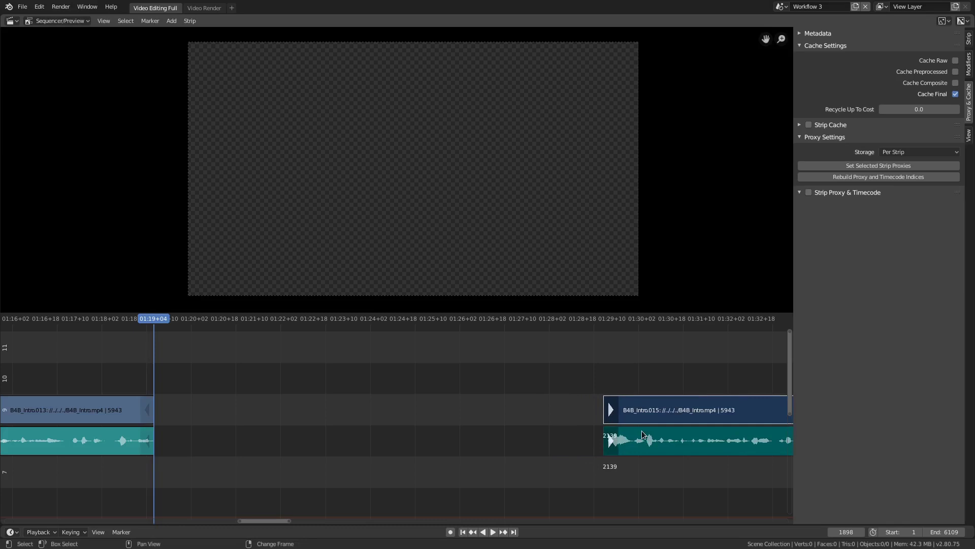
pyautogui.hotkey('ctrl', 'z')
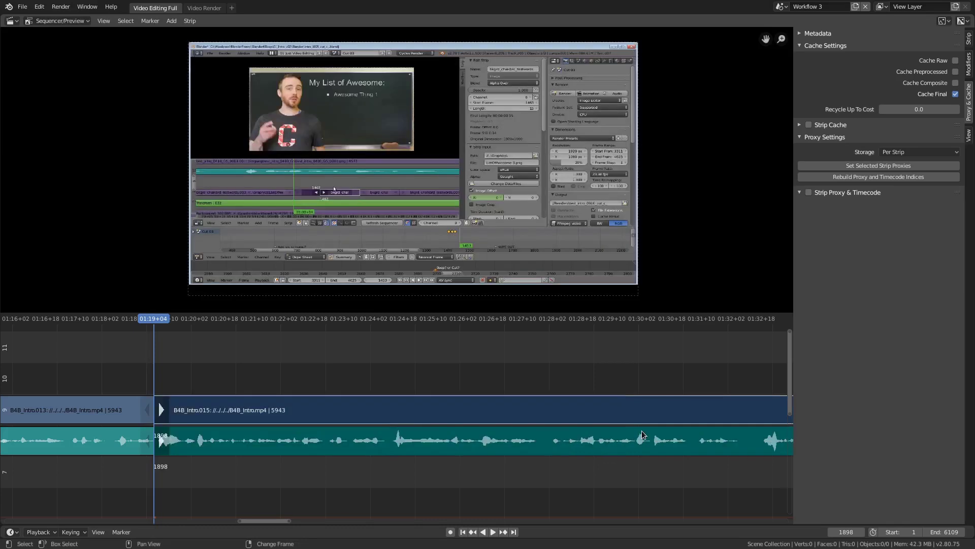
# Play through the cut at frame 1898, repeating from just before it at about 01:19+01, to check the transition.
pyautogui.press('space')
pyautogui.press('space')
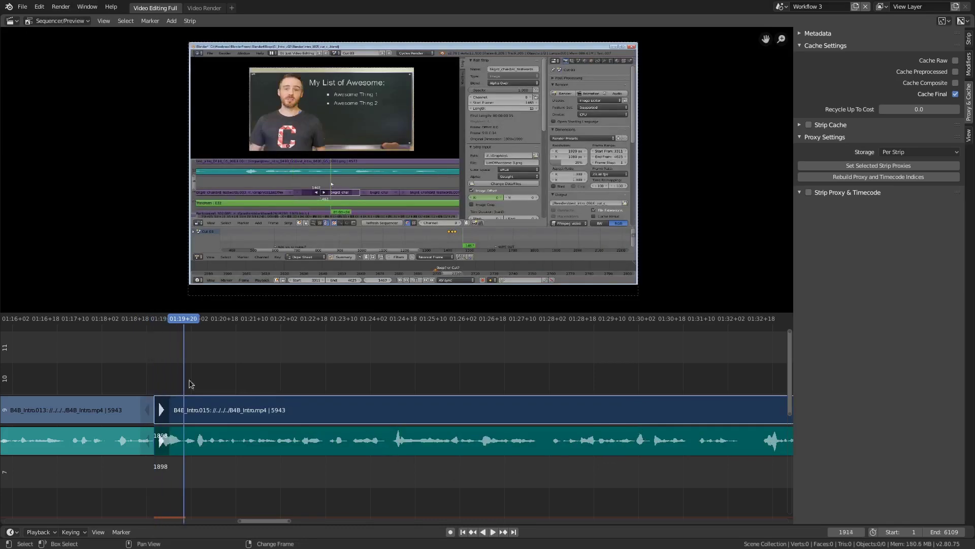
pyautogui.moveTo(159, 380); pyautogui.dragTo(149, 382, button='right')
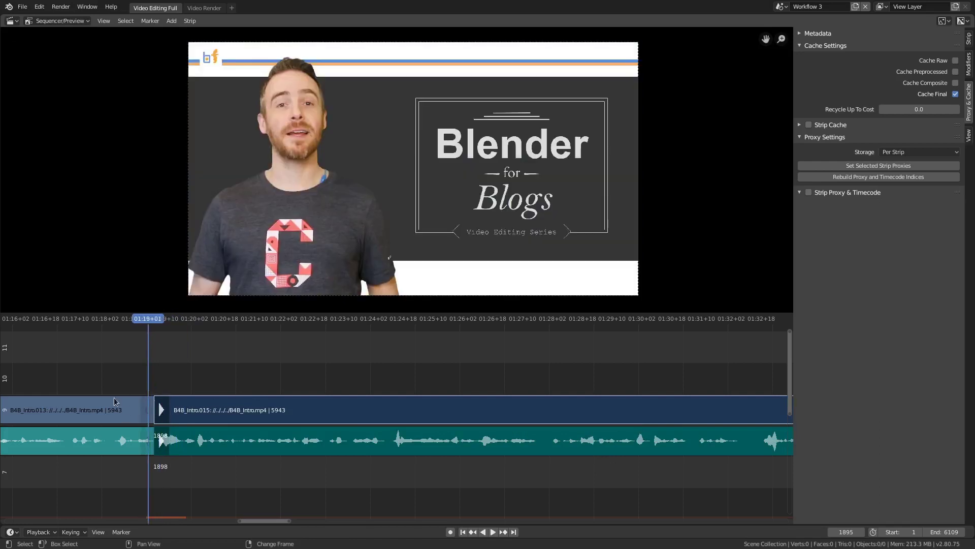
pyautogui.press('space')
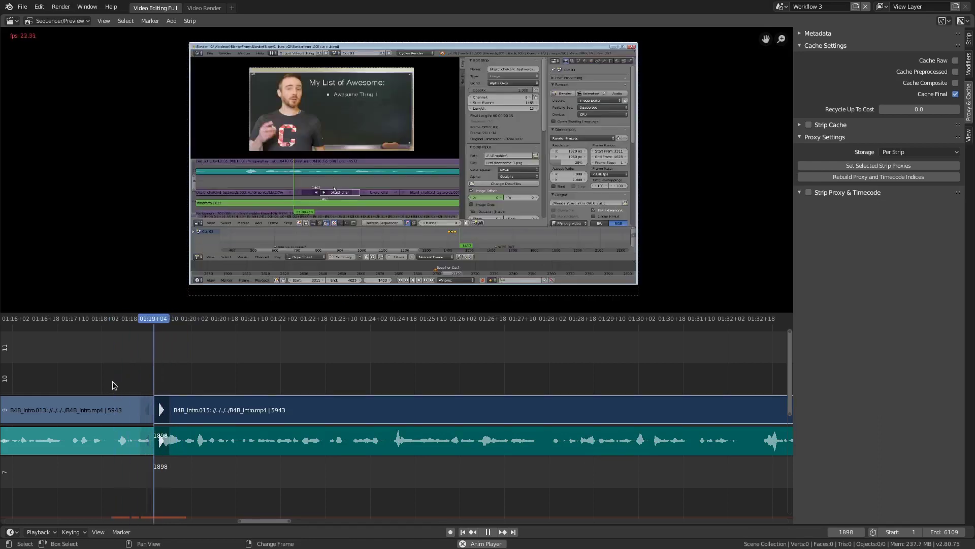
pyautogui.press('space')
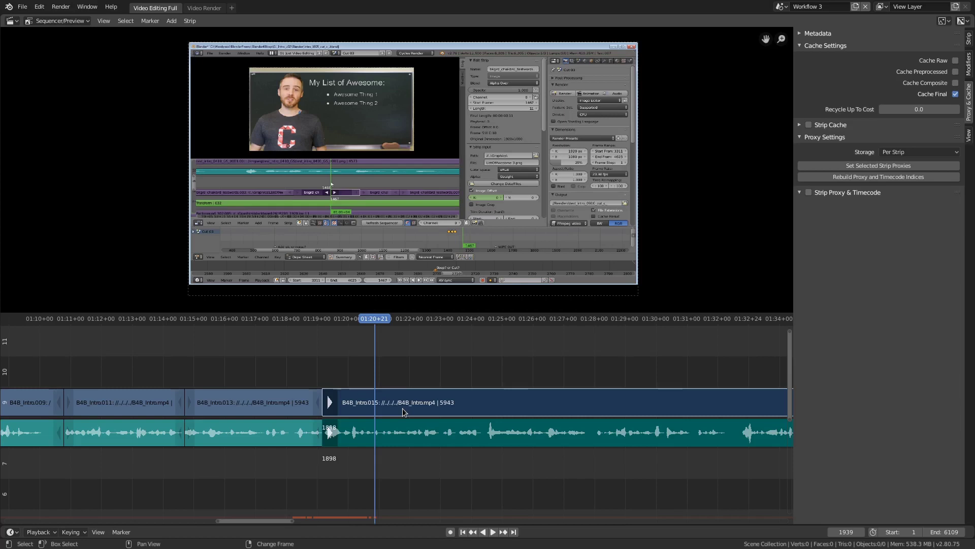
# Cut the video and audio at frame 2024 and trim the start of the following part to frame 2109.
pyautogui.press('Up')
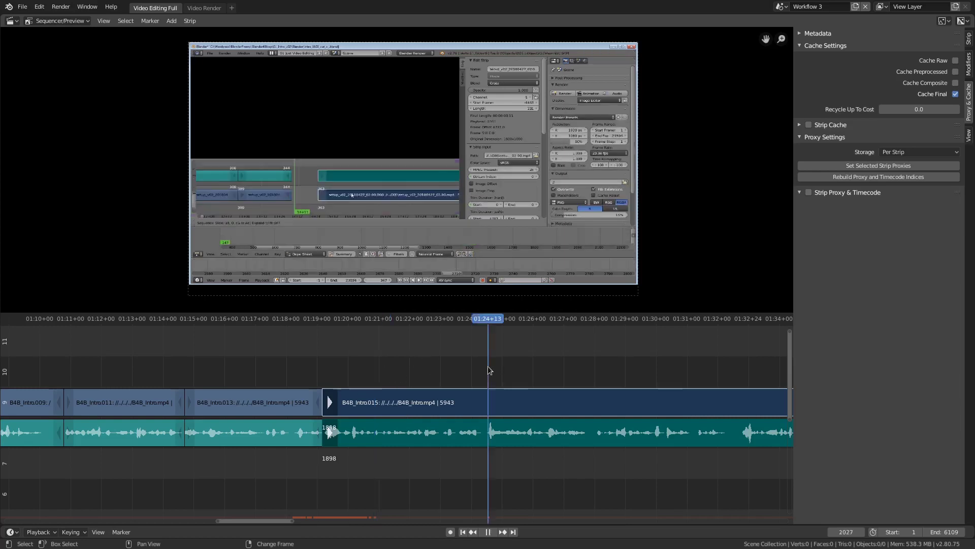
pyautogui.rightClick(485, 433)
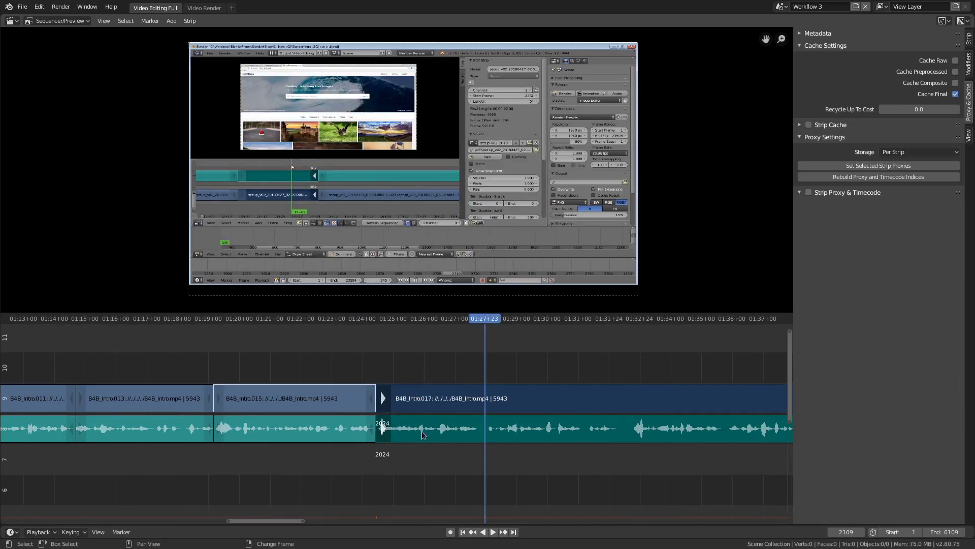
pyautogui.hotkey('shift', 's')
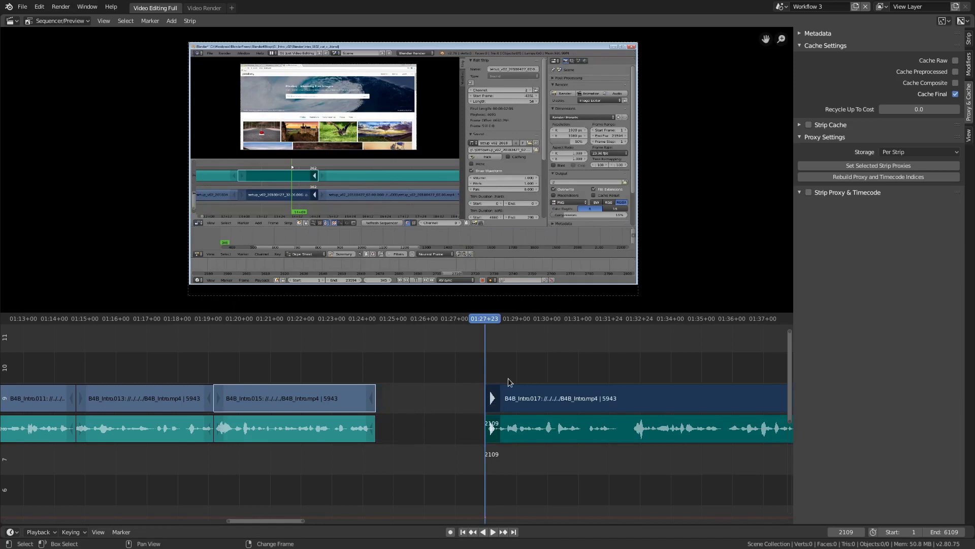
# Close the gap after the cut at frame 2024 and play across the join from 01:24+02.
pyautogui.moveTo(592, 394); pyautogui.dragTo(464, 387, button='middle')
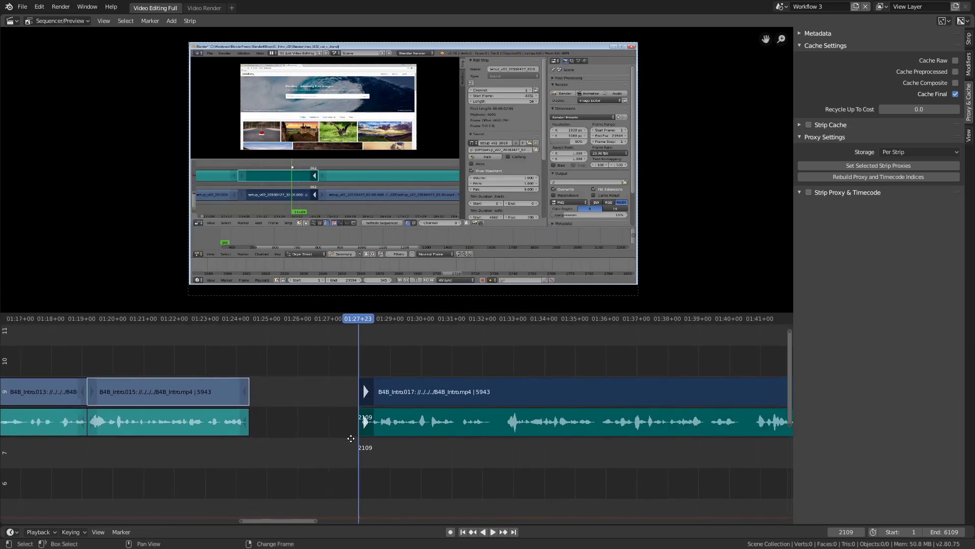
pyautogui.keyDown('ctrl'); pyautogui.hscroll(-2, 388, 432); pyautogui.keyUp('ctrl')
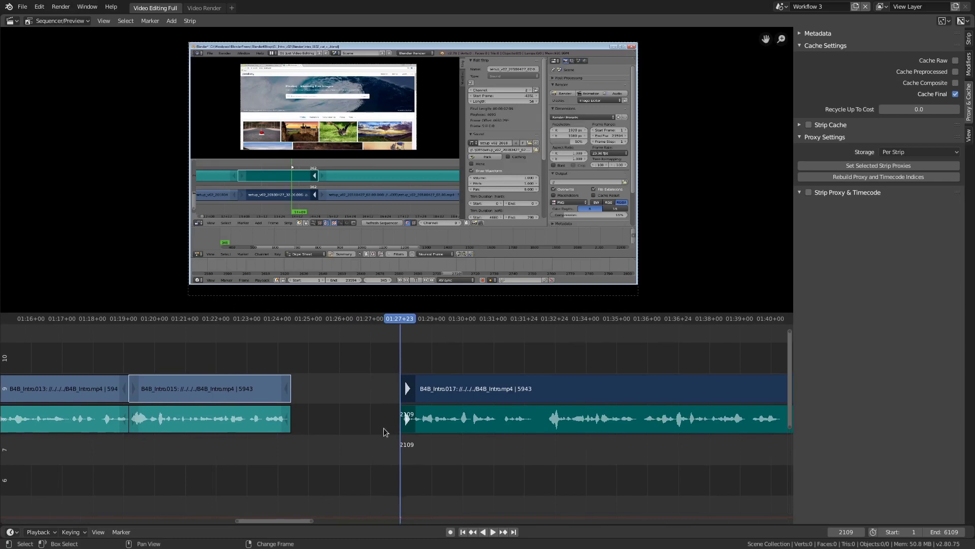
pyautogui.keyDown('ctrl'); pyautogui.hscroll(-2, 383, 428); pyautogui.keyUp('ctrl')
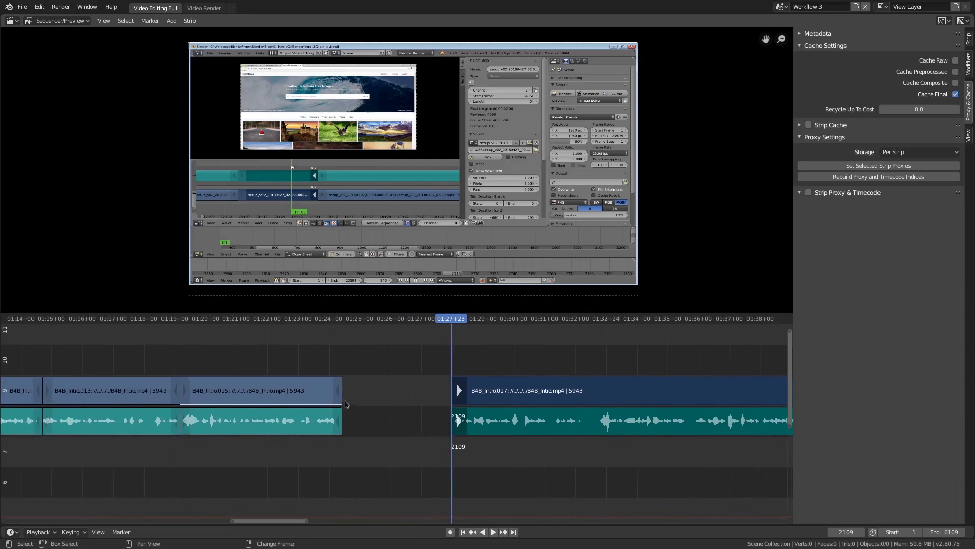
pyautogui.keyDown('ctrl'); pyautogui.hscroll(-2, 373, 382); pyautogui.keyUp('ctrl')
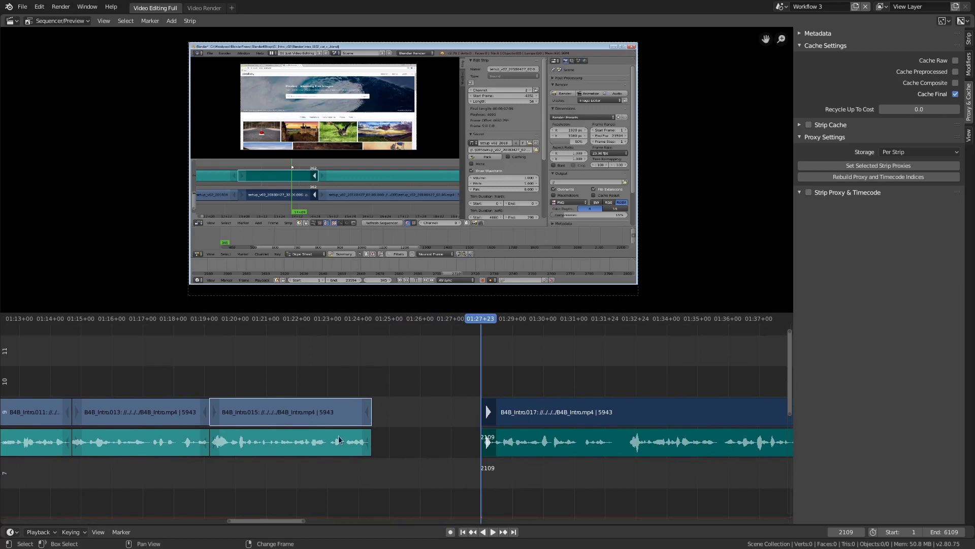
pyautogui.rightClick(361, 375)
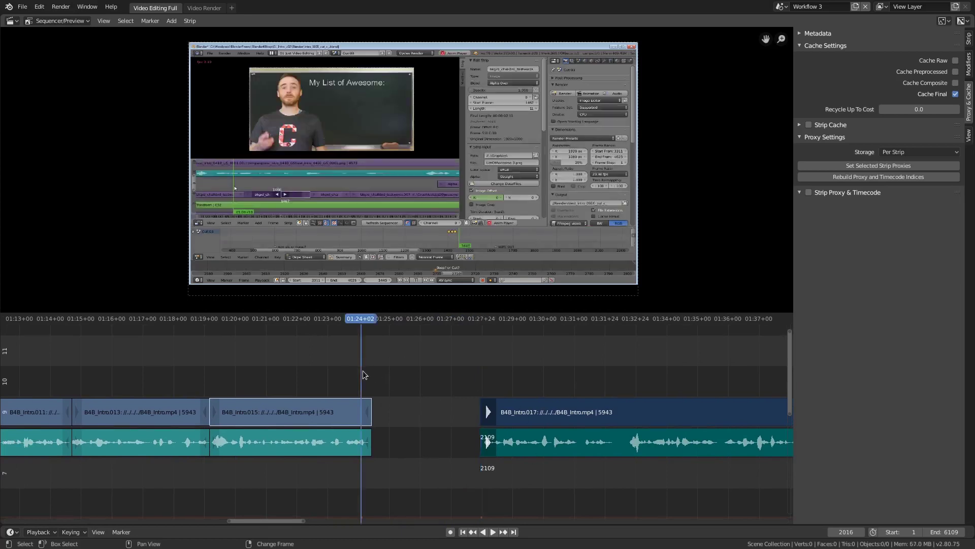
pyautogui.press('BackSpace')
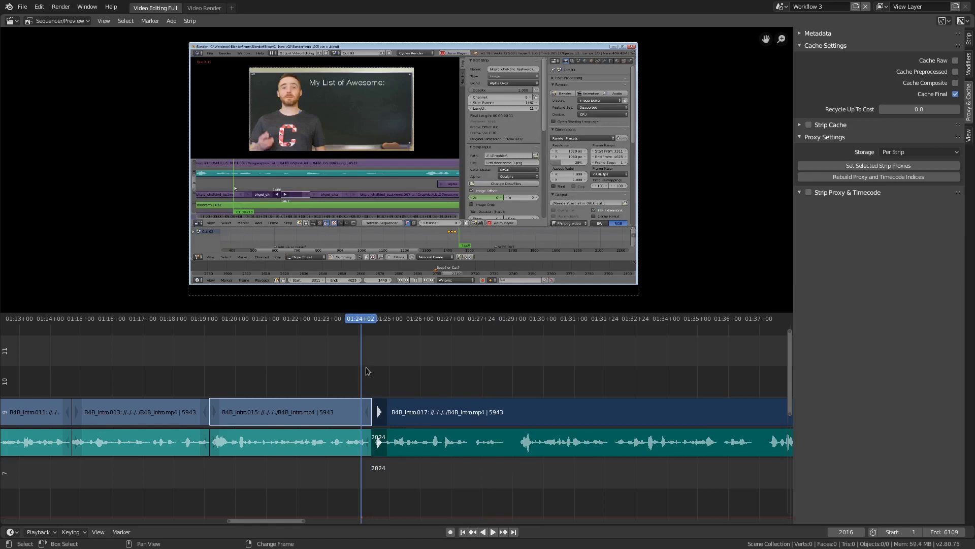
pyautogui.press('space')
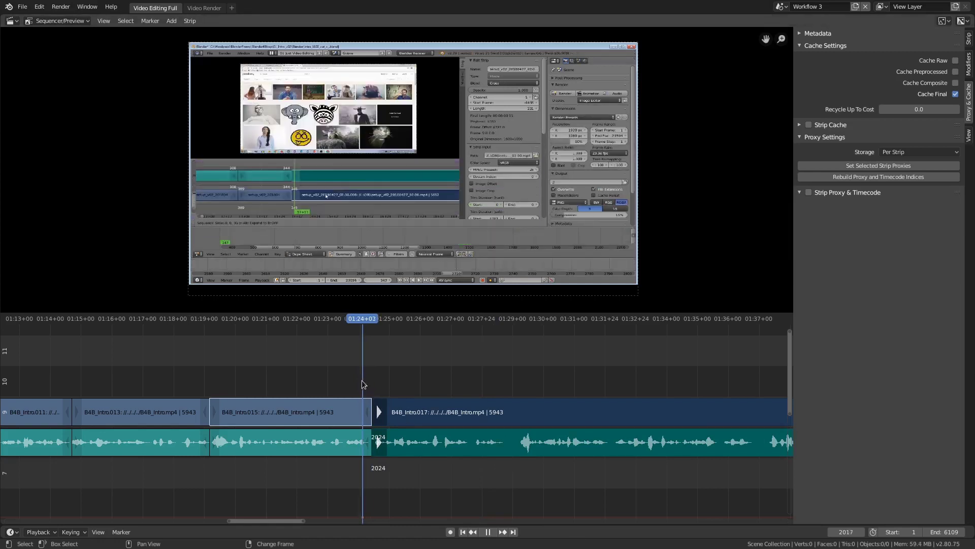
pyautogui.press('space')
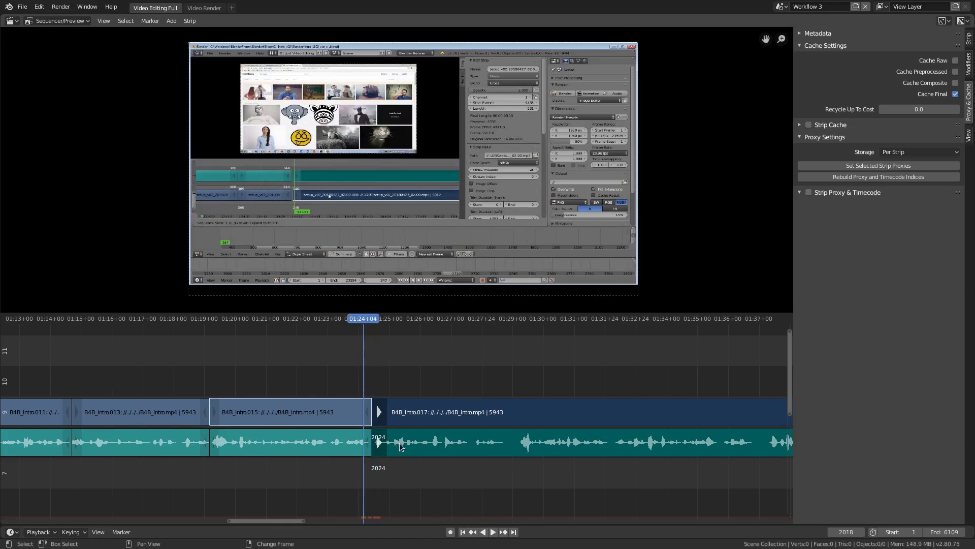
# Try shifting the video and audio strips after the cut about 8 frames further along the timeline.
pyautogui.click(407, 419)
pyautogui.keyDown('shift'); pyautogui.click(410, 443); pyautogui.keyUp('shift')
pyautogui.press('g')
pyautogui.click(421, 443)
# Extend the ends of the video and audio strips before the gap to frame 2031.
pyautogui.click(368, 414)
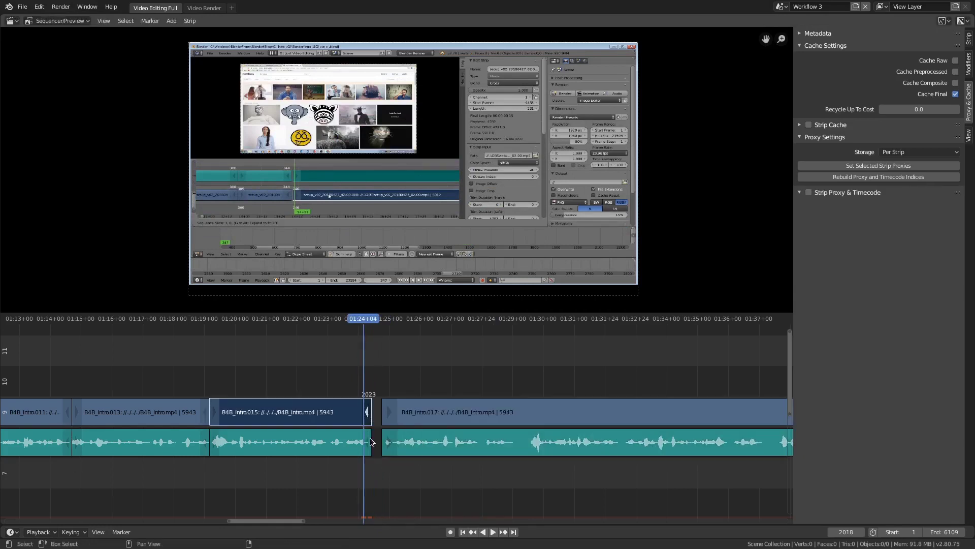
pyautogui.keyDown('shift'); pyautogui.click(370, 438); pyautogui.keyUp('shift')
pyautogui.press('g')
pyautogui.click(381, 441)
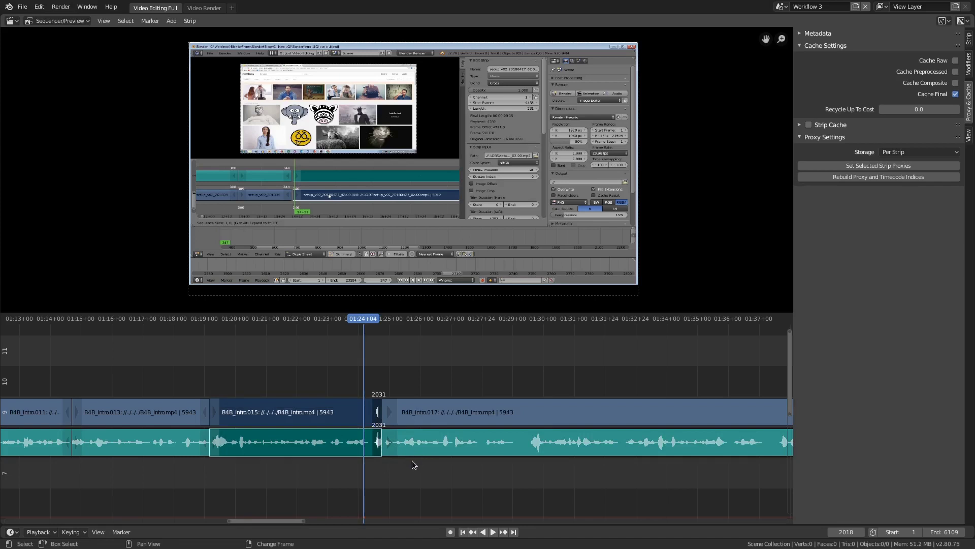
# Trim the ends of the video and audio before the cut back to frame 2023 and close the gap after them.
pyautogui.moveTo(383, 456); pyautogui.dragTo(372, 457)
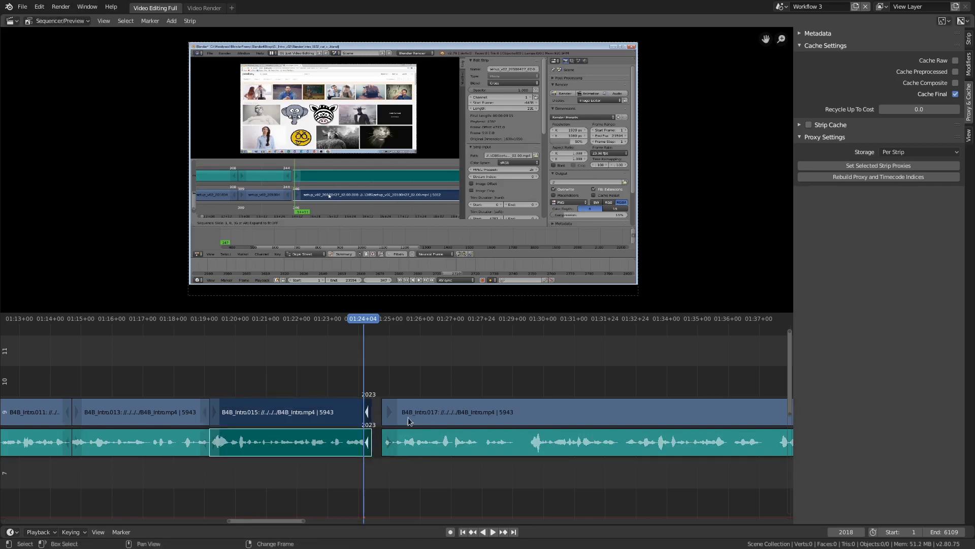
pyautogui.press('BackSpace')
pyautogui.click(405, 450)
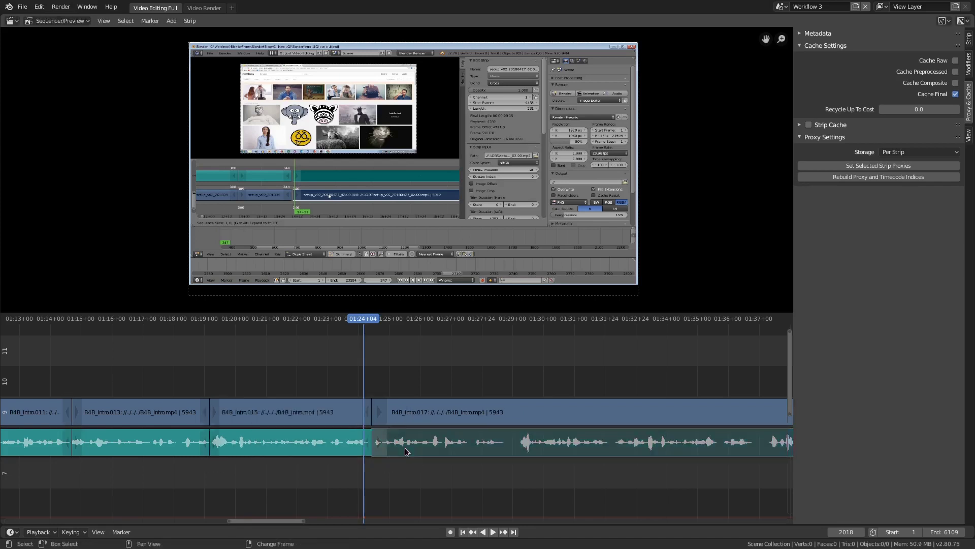
pyautogui.keyDown('ctrl'); pyautogui.moveTo(525, 449); pyautogui.dragTo(450, 454, button='middle'); pyautogui.keyUp('ctrl')
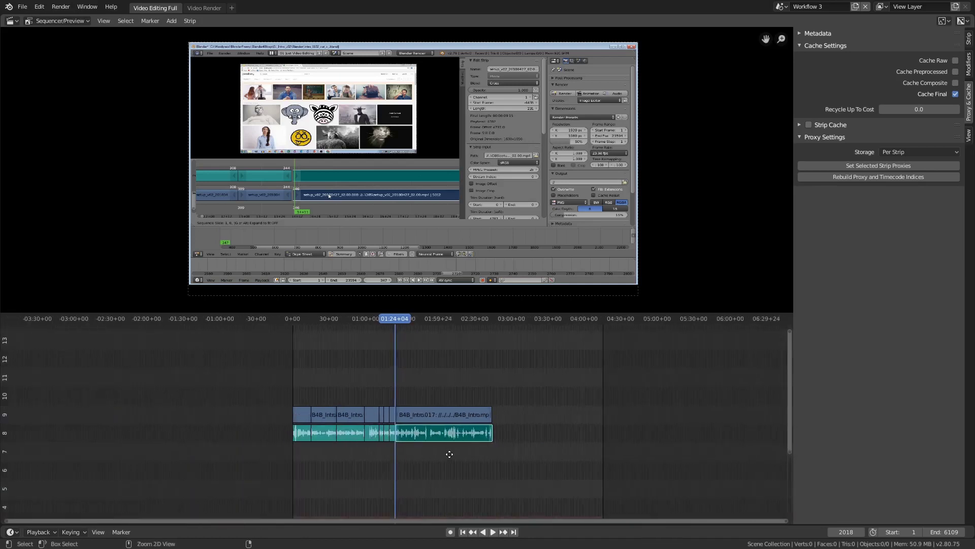